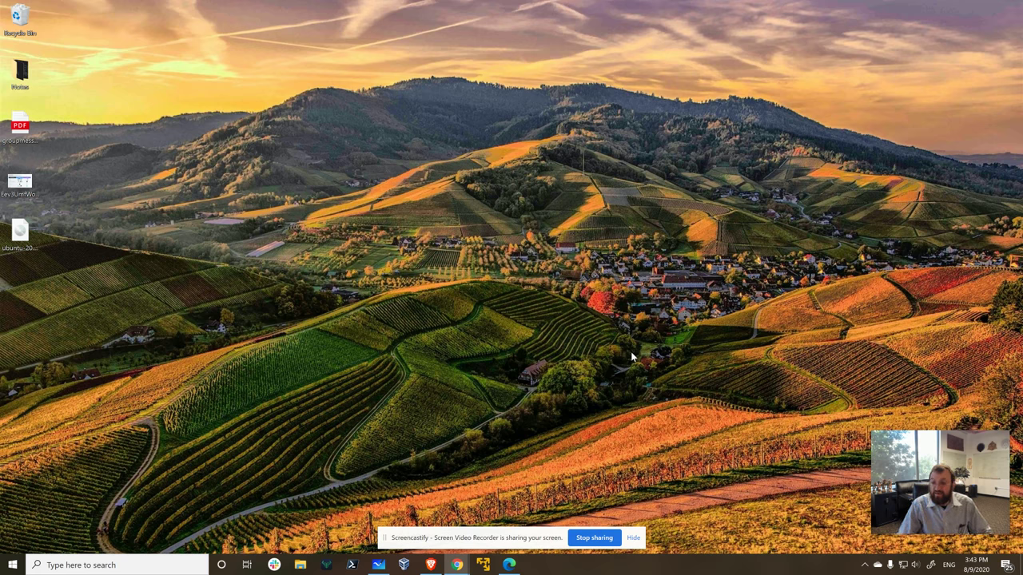
# - Bring the Whiteboard window to the front and hide the Screencastify screen-sharing banner
pyautogui.moveTo(378, 565)
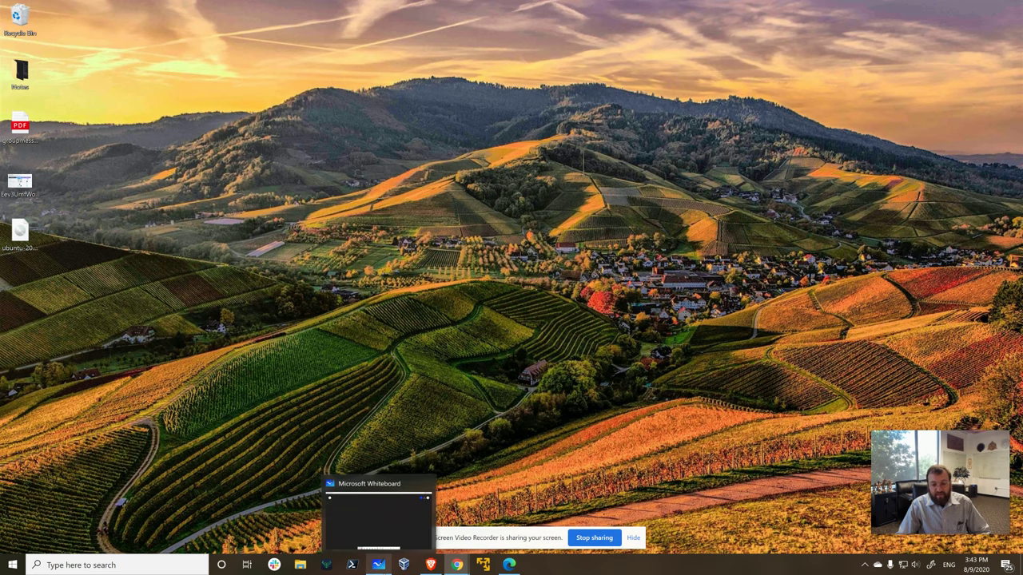
pyautogui.click(378, 519)
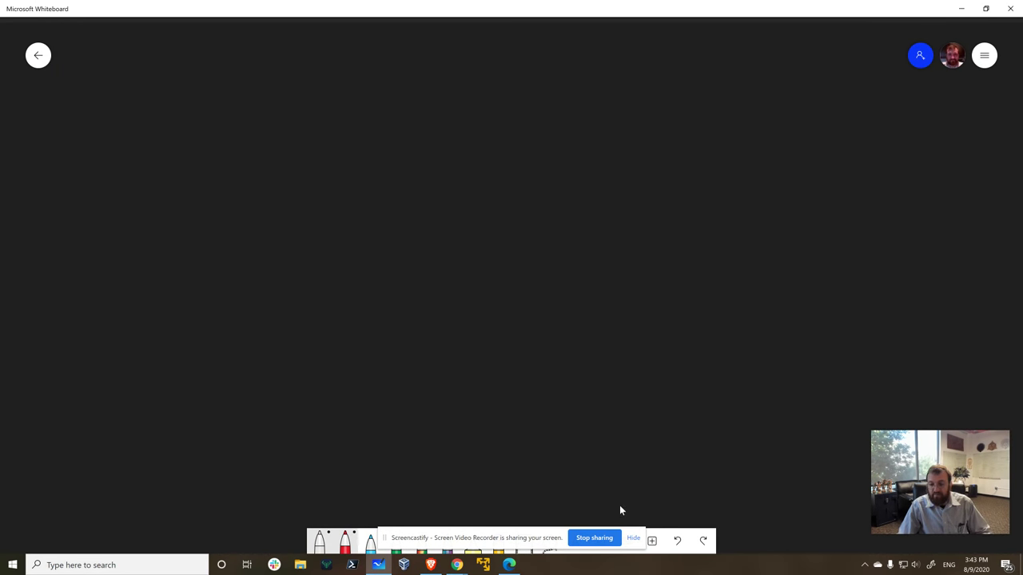
pyautogui.click(633, 537)
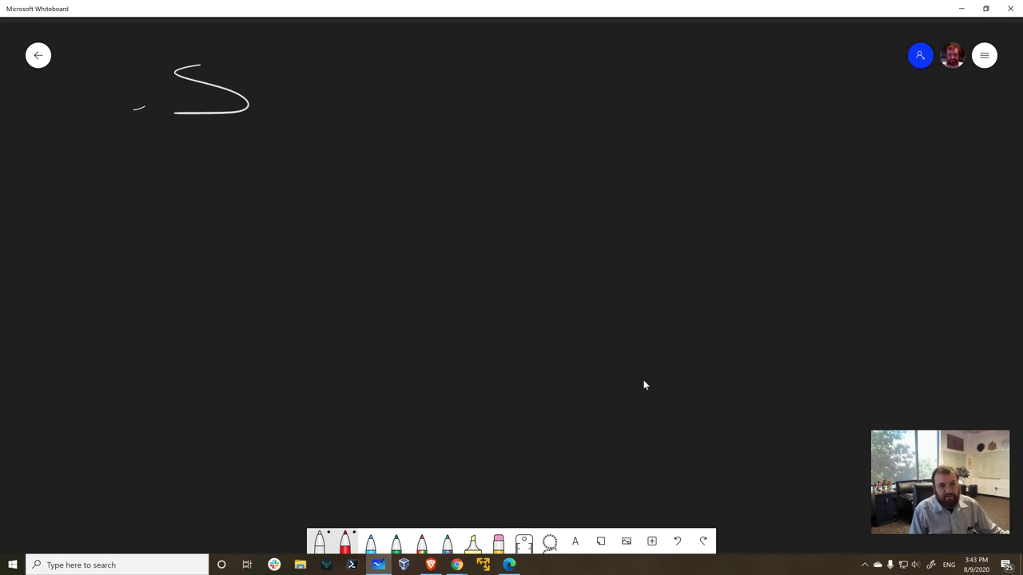
# - Handwrite the title 'Stakepools' at the top left and underline it
pyautogui.moveTo(250, 61)
pyautogui.mouseDown()
pyautogui.moveTo(265, 114)
pyautogui.moveTo(268, 88)
pyautogui.moveTo(302, 111)
pyautogui.mouseUp()
pyautogui.moveTo(317, 90)
pyautogui.mouseDown()
pyautogui.moveTo(307, 100)
pyautogui.moveTo(321, 107)
pyautogui.mouseUp()
pyautogui.moveTo(323, 104); pyautogui.dragTo(352, 122)
pyautogui.moveTo(348, 100)
pyautogui.mouseDown()
pyautogui.moveTo(366, 95)
pyautogui.moveTo(370, 111)
pyautogui.mouseUp()
pyautogui.moveTo(378, 102); pyautogui.dragTo(389, 110)
pyautogui.moveTo(403, 85)
pyautogui.mouseDown()
pyautogui.moveTo(402, 111)
pyautogui.moveTo(414, 110)
pyautogui.mouseUp()
pyautogui.moveTo(461, 138); pyautogui.dragTo(166, 137)
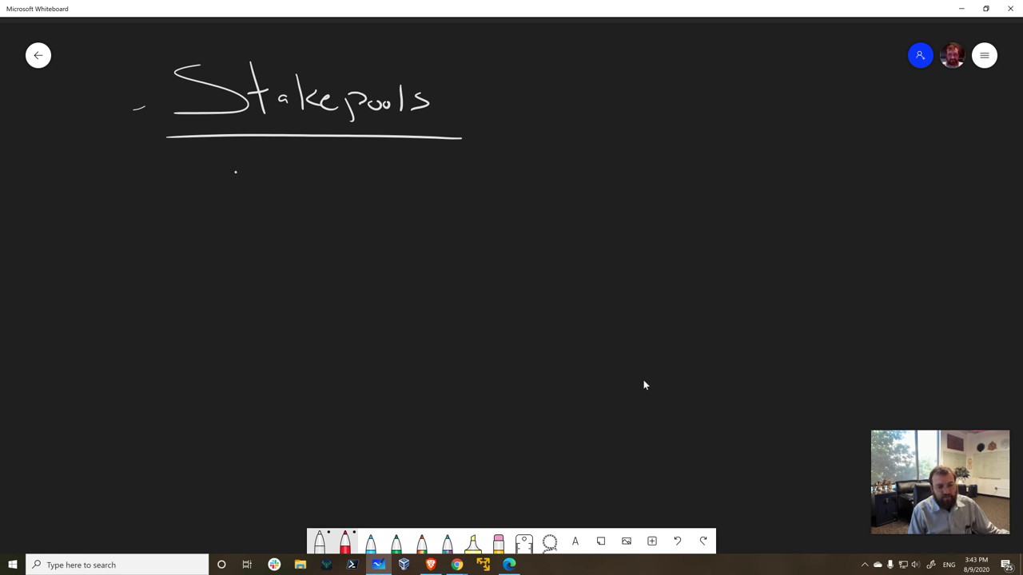
# - Write the 'BlackBoard' heading below the Stakepools title
pyautogui.moveTo(235, 171); pyautogui.dragTo(240, 204)
pyautogui.moveTo(269, 168)
pyautogui.mouseDown()
pyautogui.moveTo(275, 203)
pyautogui.moveTo(360, 200)
pyautogui.moveTo(413, 216)
pyautogui.mouseUp()
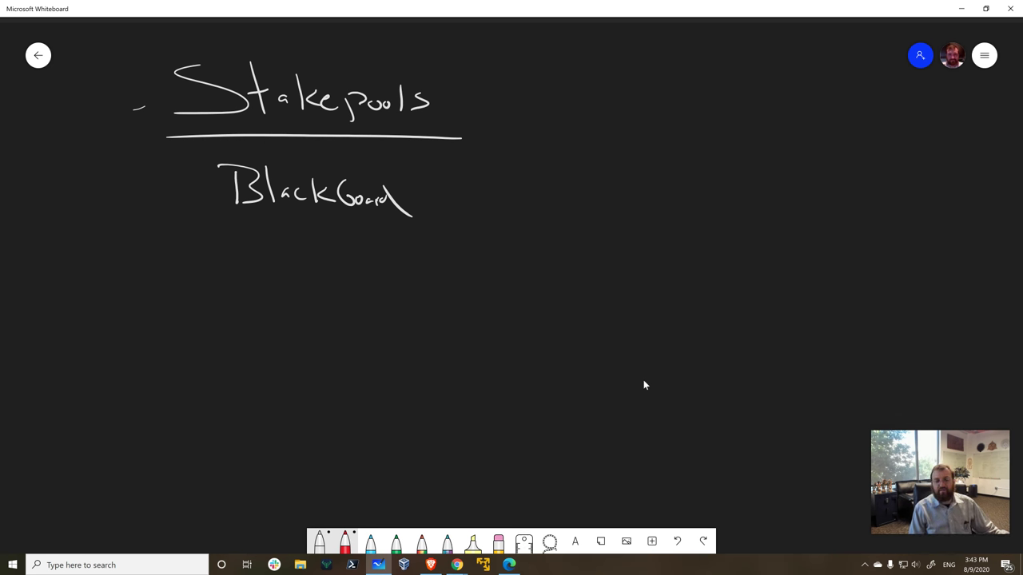
pyautogui.moveTo(355, 291)
pyautogui.mouseDown()
pyautogui.moveTo(356, 300)
pyautogui.moveTo(374, 275)
pyautogui.mouseUp()
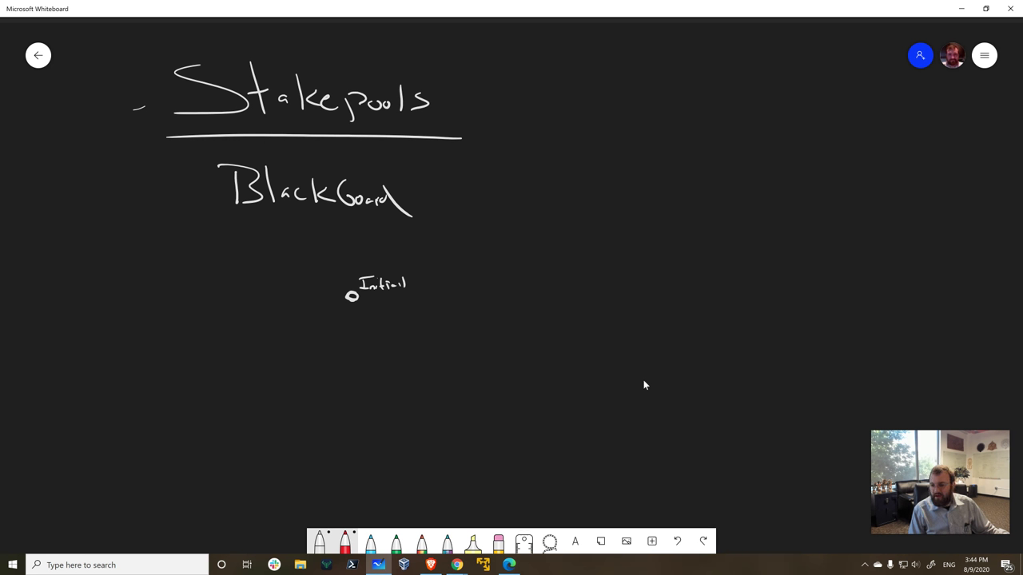
# - Draw the looping arrow from Initial past 'oxford' down to Specs, then across to 'ITN'
pyautogui.moveTo(351, 299)
pyautogui.mouseDown()
pyautogui.moveTo(374, 314)
pyautogui.moveTo(429, 286)
pyautogui.moveTo(409, 248)
pyautogui.moveTo(466, 272)
pyautogui.mouseUp()
pyautogui.moveTo(467, 262)
pyautogui.mouseDown()
pyautogui.moveTo(456, 271)
pyautogui.moveTo(501, 256)
pyautogui.mouseUp()
pyautogui.moveTo(379, 245)
pyautogui.mouseDown()
pyautogui.moveTo(395, 243)
pyautogui.moveTo(346, 240)
pyautogui.moveTo(275, 273)
pyautogui.moveTo(293, 344)
pyautogui.moveTo(356, 363)
pyautogui.moveTo(350, 369)
pyautogui.moveTo(377, 359)
pyautogui.moveTo(382, 374)
pyautogui.moveTo(427, 365)
pyautogui.mouseUp()
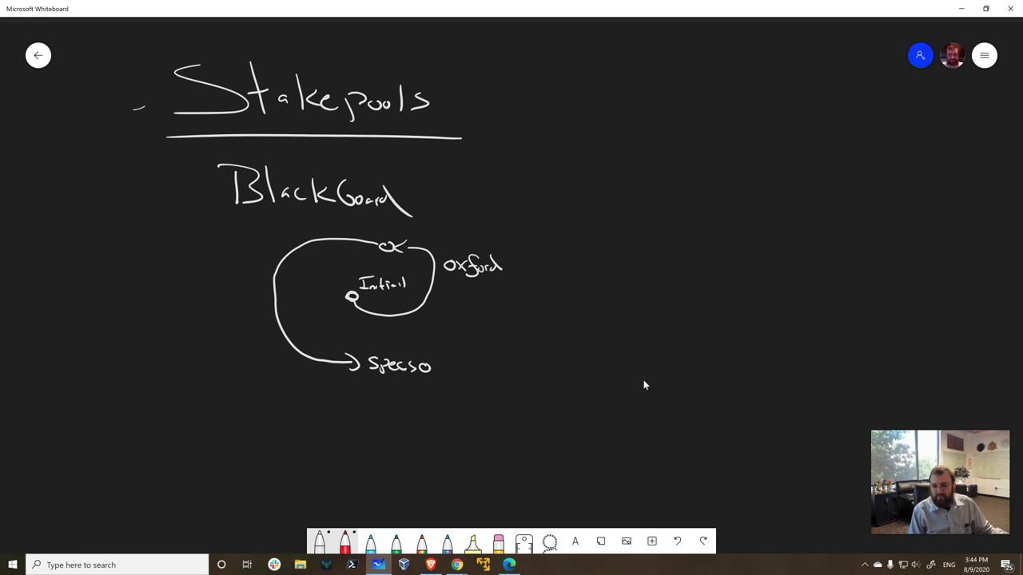
pyautogui.moveTo(432, 369)
pyautogui.mouseDown()
pyautogui.moveTo(490, 367)
pyautogui.moveTo(497, 346)
pyautogui.mouseUp()
pyautogui.moveTo(494, 337); pyautogui.dragTo(503, 345)
pyautogui.moveTo(506, 338)
pyautogui.mouseDown()
pyautogui.moveTo(506, 349)
pyautogui.moveTo(512, 339)
pyautogui.mouseUp()
pyautogui.moveTo(510, 351); pyautogui.dragTo(521, 339)
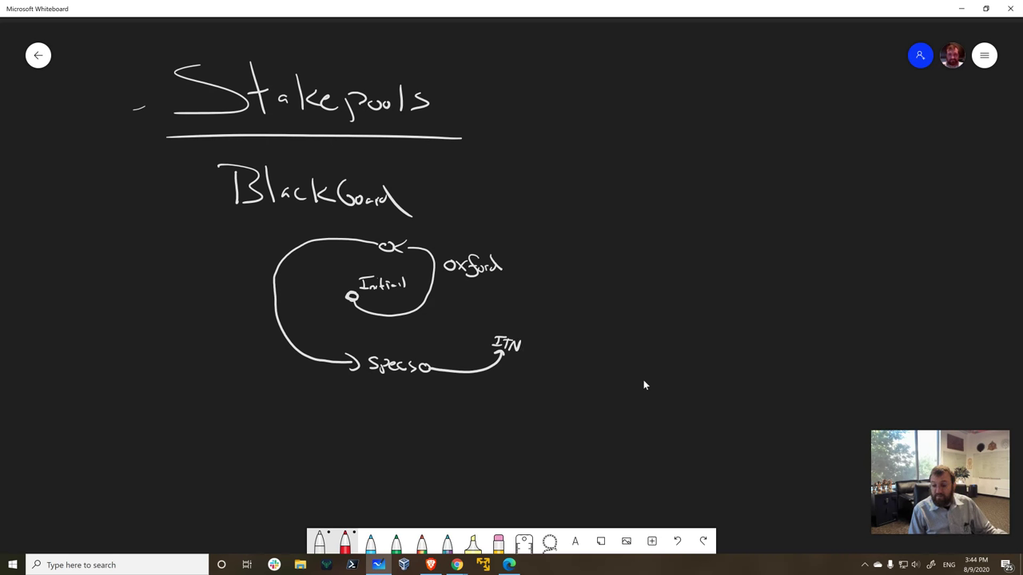
# - Draw an arrow rising from ITN and label its end 'Shelley July'
pyautogui.click(513, 324)
pyautogui.moveTo(510, 323)
pyautogui.mouseDown()
pyautogui.moveTo(520, 304)
pyautogui.moveTo(519, 227)
pyautogui.moveTo(514, 239)
pyautogui.mouseUp()
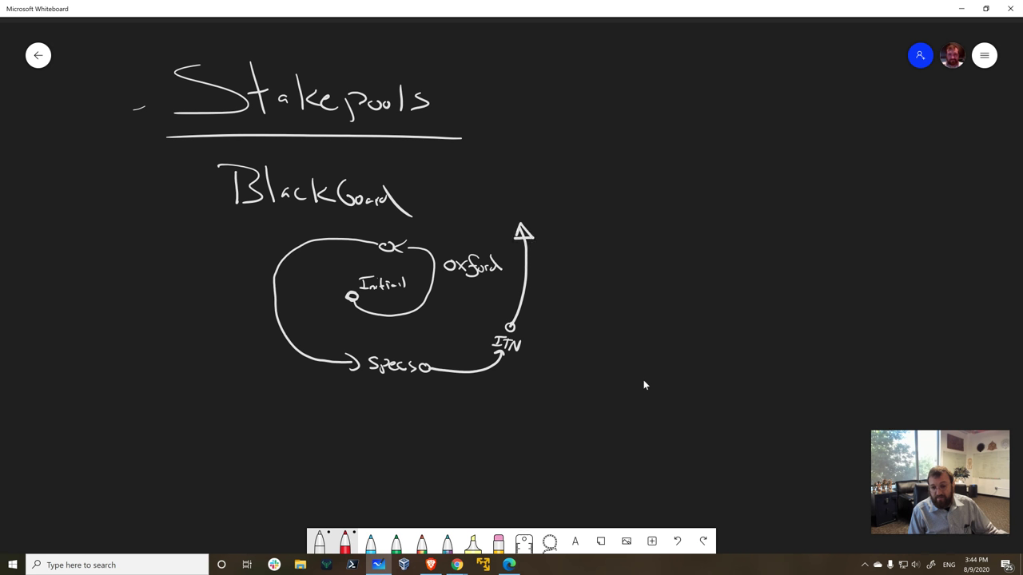
pyautogui.moveTo(515, 197)
pyautogui.mouseDown()
pyautogui.moveTo(505, 208)
pyautogui.moveTo(519, 210)
pyautogui.mouseUp()
pyautogui.moveTo(520, 204); pyautogui.dragTo(535, 212)
pyautogui.moveTo(537, 196)
pyautogui.mouseDown()
pyautogui.moveTo(535, 207)
pyautogui.moveTo(550, 210)
pyautogui.mouseUp()
pyautogui.moveTo(552, 205)
pyautogui.mouseDown()
pyautogui.moveTo(559, 225)
pyautogui.moveTo(545, 226)
pyautogui.mouseUp()
pyautogui.moveTo(545, 226)
pyautogui.mouseDown()
pyautogui.moveTo(578, 217)
pyautogui.moveTo(567, 214)
pyautogui.mouseUp()
pyautogui.moveTo(571, 200)
pyautogui.mouseDown()
pyautogui.moveTo(589, 196)
pyautogui.moveTo(604, 226)
pyautogui.moveTo(653, 224)
pyautogui.mouseUp()
# - Complete the date 'July 24th', add 'Idea' under Initial, and underline Specs and the other labels
pyautogui.moveTo(656, 208)
pyautogui.mouseDown()
pyautogui.moveTo(661, 224)
pyautogui.moveTo(560, 227)
pyautogui.mouseUp()
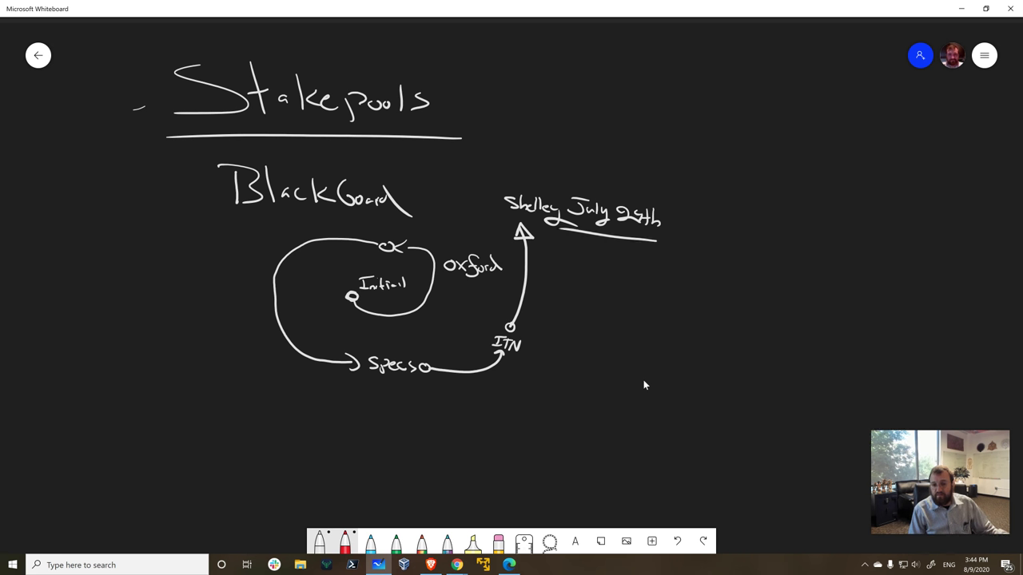
pyautogui.moveTo(381, 295)
pyautogui.mouseDown()
pyautogui.moveTo(401, 294)
pyautogui.moveTo(382, 308)
pyautogui.mouseUp()
pyautogui.moveTo(386, 297); pyautogui.dragTo(382, 311)
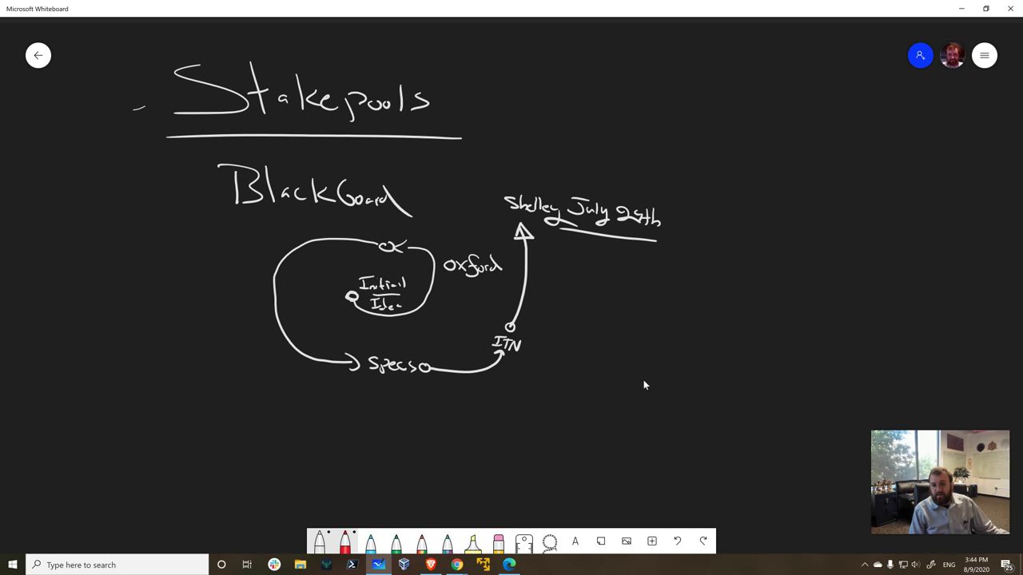
pyautogui.moveTo(413, 238); pyautogui.dragTo(443, 260)
pyautogui.moveTo(366, 377); pyautogui.dragTo(394, 377)
pyautogui.moveTo(524, 351); pyautogui.dragTo(541, 352)
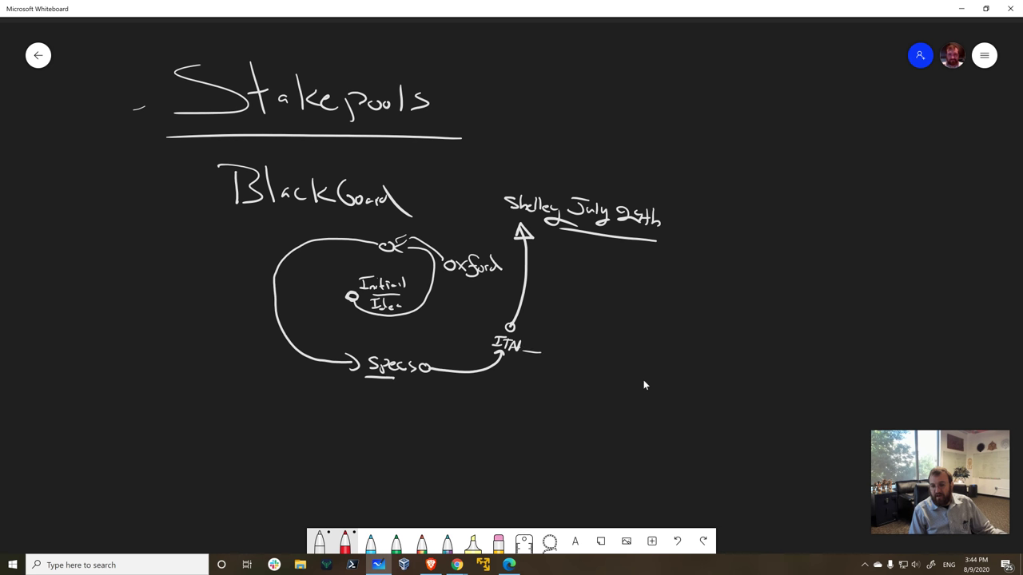
pyautogui.moveTo(587, 238); pyautogui.dragTo(548, 229)
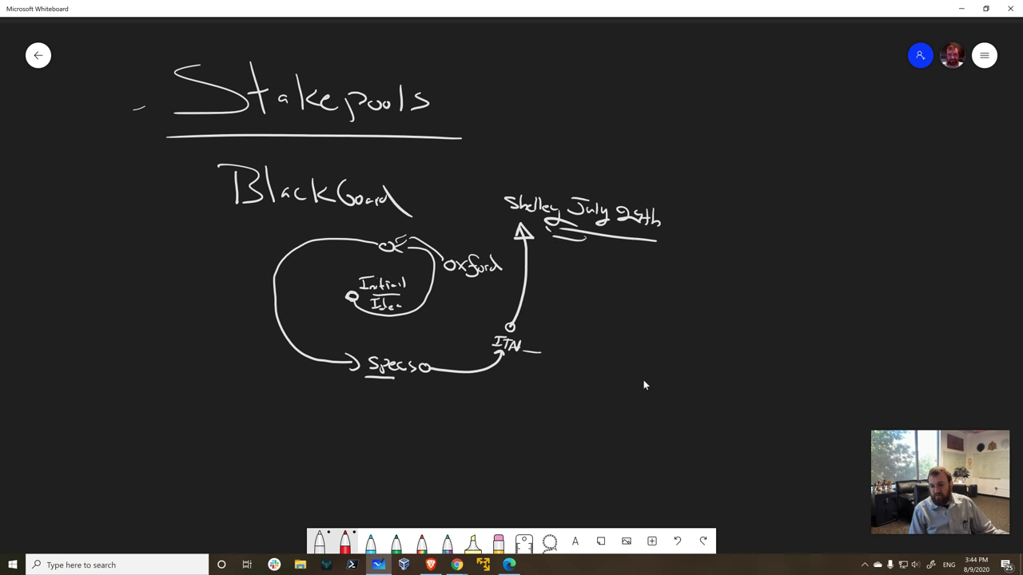
# - Write 'Things Change' beside the rising arrow and begin 'Price goes up we get more' below
pyautogui.moveTo(554, 273)
pyautogui.mouseDown()
pyautogui.moveTo(554, 293)
pyautogui.moveTo(561, 271)
pyautogui.moveTo(609, 308)
pyautogui.moveTo(617, 298)
pyautogui.moveTo(701, 304)
pyautogui.mouseUp()
pyautogui.moveTo(706, 298)
pyautogui.mouseDown()
pyautogui.moveTo(693, 312)
pyautogui.moveTo(714, 302)
pyautogui.moveTo(636, 314)
pyautogui.moveTo(539, 304)
pyautogui.mouseUp()
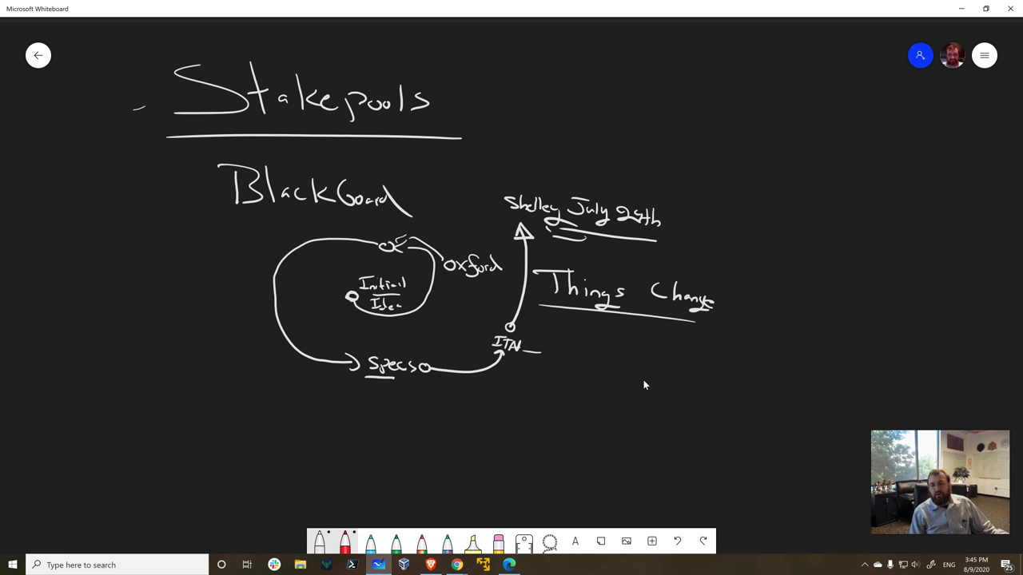
pyautogui.moveTo(306, 404)
pyautogui.mouseDown()
pyautogui.moveTo(306, 431)
pyautogui.moveTo(318, 411)
pyautogui.moveTo(332, 414)
pyautogui.moveTo(368, 446)
pyautogui.moveTo(402, 430)
pyautogui.moveTo(480, 436)
pyautogui.moveTo(486, 449)
pyautogui.moveTo(573, 431)
pyautogui.moveTo(656, 443)
pyautogui.mouseUp()
# - Finish the line with 'decentralized', add 'w.o. trading Security' below, and underline the key words
pyautogui.moveTo(675, 436)
pyautogui.mouseDown()
pyautogui.moveTo(672, 444)
pyautogui.moveTo(685, 439)
pyautogui.mouseUp()
pyautogui.moveTo(689, 414); pyautogui.dragTo(692, 441)
pyautogui.moveTo(683, 425); pyautogui.dragTo(693, 423)
pyautogui.moveTo(702, 435); pyautogui.dragTo(746, 435)
pyautogui.moveTo(756, 423); pyautogui.dragTo(751, 441)
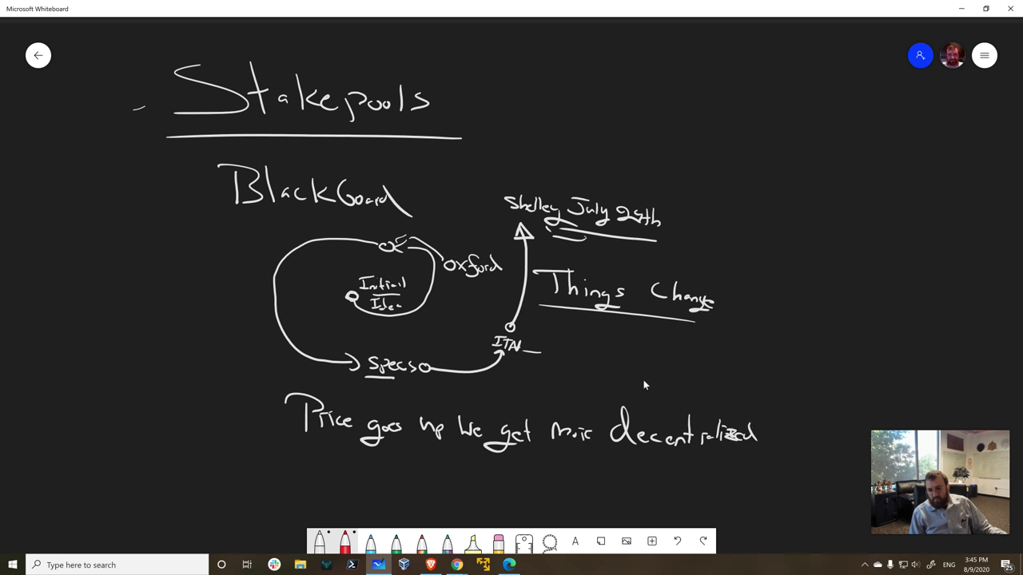
pyautogui.moveTo(437, 457); pyautogui.dragTo(506, 477)
pyautogui.moveTo(498, 470); pyautogui.dragTo(529, 478)
pyautogui.moveTo(533, 460); pyautogui.dragTo(537, 479)
pyautogui.moveTo(538, 477)
pyautogui.mouseDown()
pyautogui.moveTo(546, 472)
pyautogui.moveTo(542, 487)
pyautogui.moveTo(599, 484)
pyautogui.mouseUp()
pyautogui.moveTo(604, 480)
pyautogui.mouseDown()
pyautogui.moveTo(626, 478)
pyautogui.moveTo(631, 487)
pyautogui.mouseUp()
pyautogui.moveTo(632, 480); pyautogui.dragTo(627, 498)
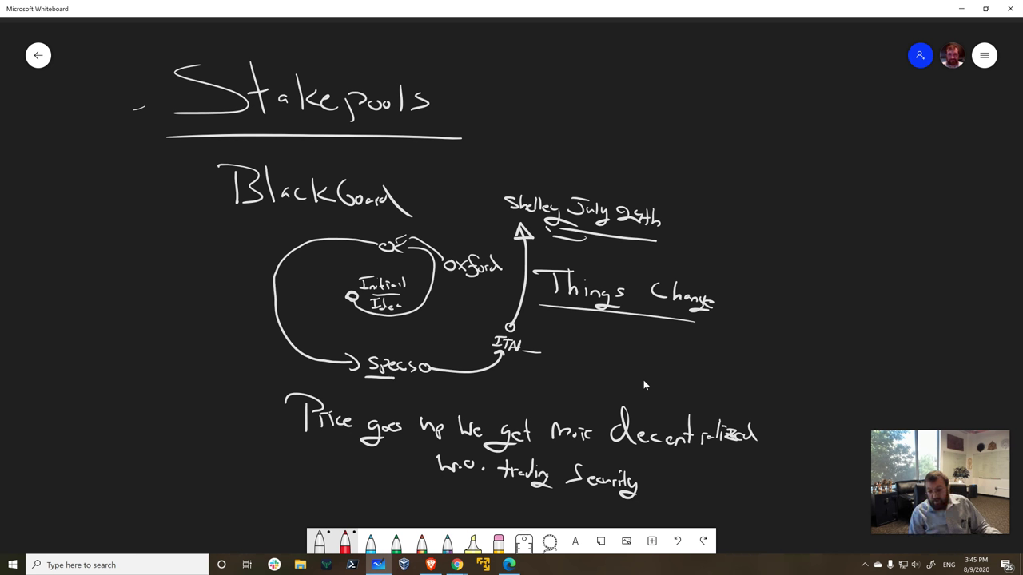
pyautogui.moveTo(731, 448); pyautogui.dragTo(561, 451)
pyautogui.moveTo(316, 449)
pyautogui.mouseDown()
pyautogui.moveTo(392, 451)
pyautogui.moveTo(285, 448)
pyautogui.mouseUp()
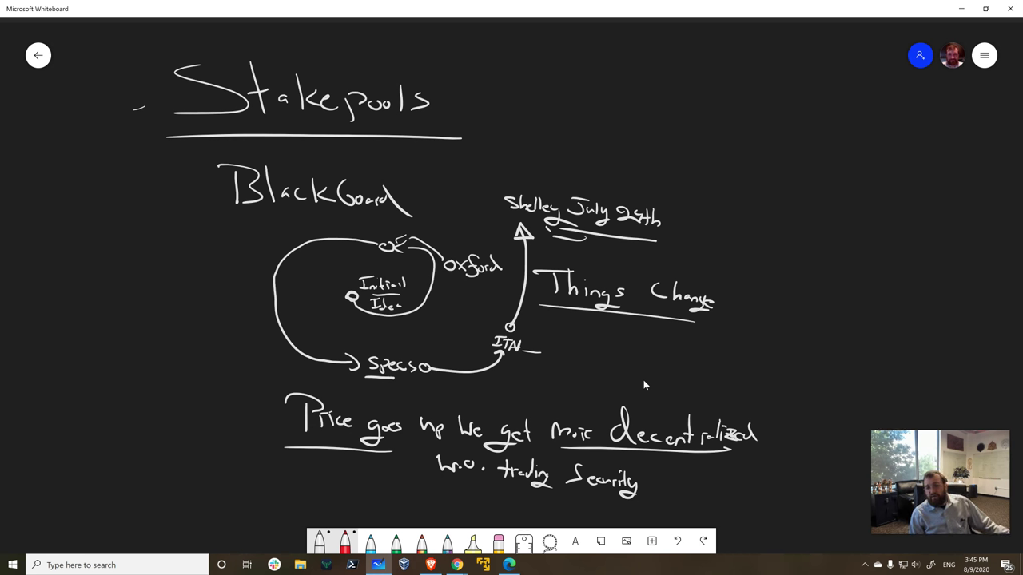
# - Draw a wavy brace down the left side and list Tech, Science and Business beside it
pyautogui.moveTo(203, 140)
pyautogui.mouseDown()
pyautogui.moveTo(168, 254)
pyautogui.moveTo(250, 452)
pyautogui.mouseUp()
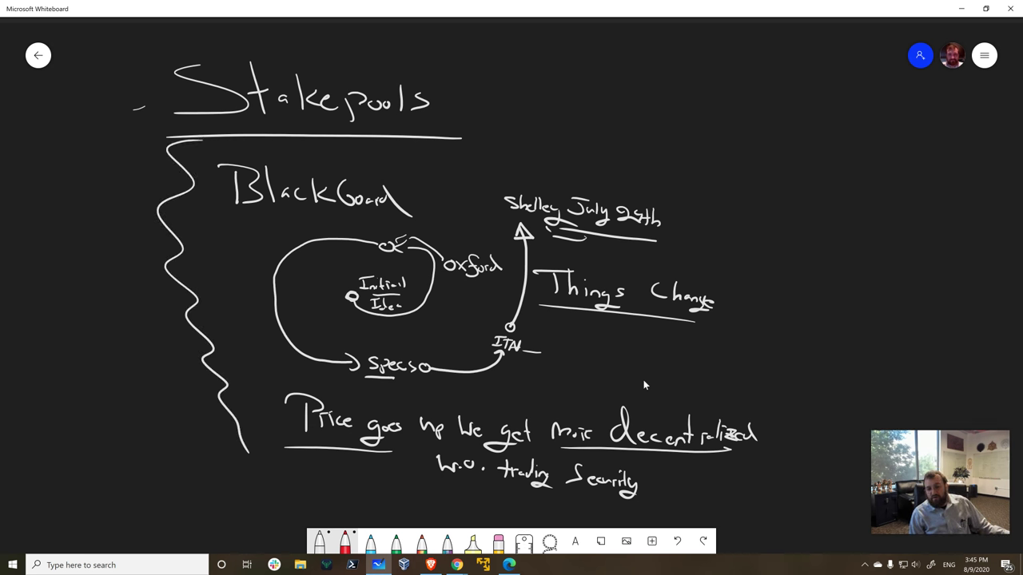
pyautogui.moveTo(44, 286); pyautogui.dragTo(51, 324)
pyautogui.moveTo(12, 283); pyautogui.dragTo(64, 279)
pyautogui.moveTo(69, 315); pyautogui.dragTo(85, 320)
pyautogui.moveTo(95, 290)
pyautogui.mouseDown()
pyautogui.moveTo(119, 324)
pyautogui.moveTo(61, 376)
pyautogui.moveTo(113, 376)
pyautogui.mouseUp()
pyautogui.moveTo(125, 366)
pyautogui.mouseDown()
pyautogui.moveTo(126, 377)
pyautogui.moveTo(158, 375)
pyautogui.mouseUp()
pyautogui.moveTo(164, 368); pyautogui.dragTo(163, 376)
pyautogui.moveTo(168, 372); pyautogui.dragTo(177, 374)
pyautogui.moveTo(67, 419)
pyautogui.mouseDown()
pyautogui.moveTo(75, 444)
pyautogui.moveTo(98, 406)
pyautogui.mouseUp()
pyautogui.moveTo(90, 411)
pyautogui.mouseDown()
pyautogui.moveTo(84, 446)
pyautogui.moveTo(133, 436)
pyautogui.mouseUp()
pyautogui.moveTo(139, 428); pyautogui.dragTo(169, 432)
pyautogui.moveTo(182, 422); pyautogui.dragTo(181, 430)
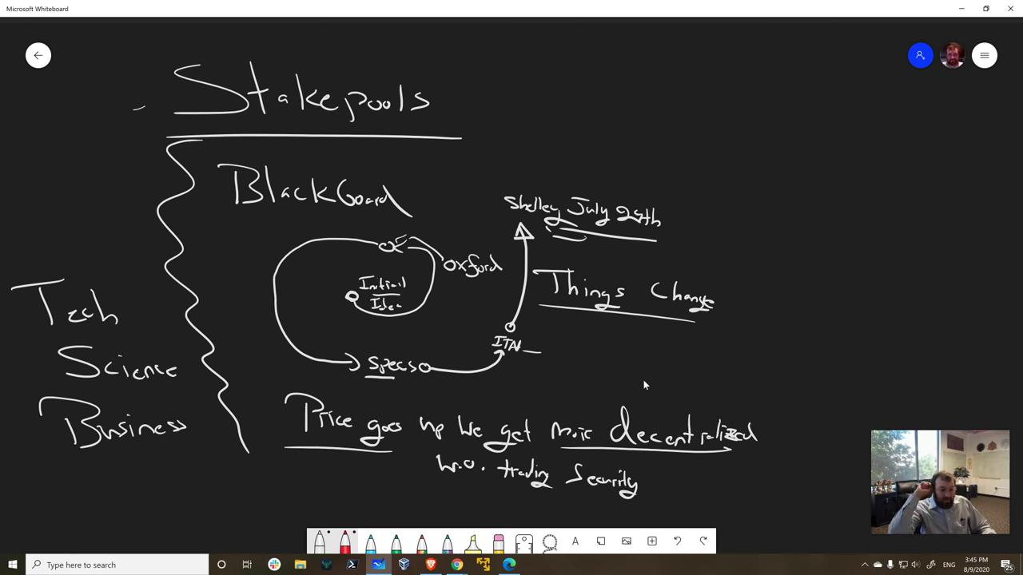
pyautogui.moveTo(787, 325); pyautogui.dragTo(511, 315)
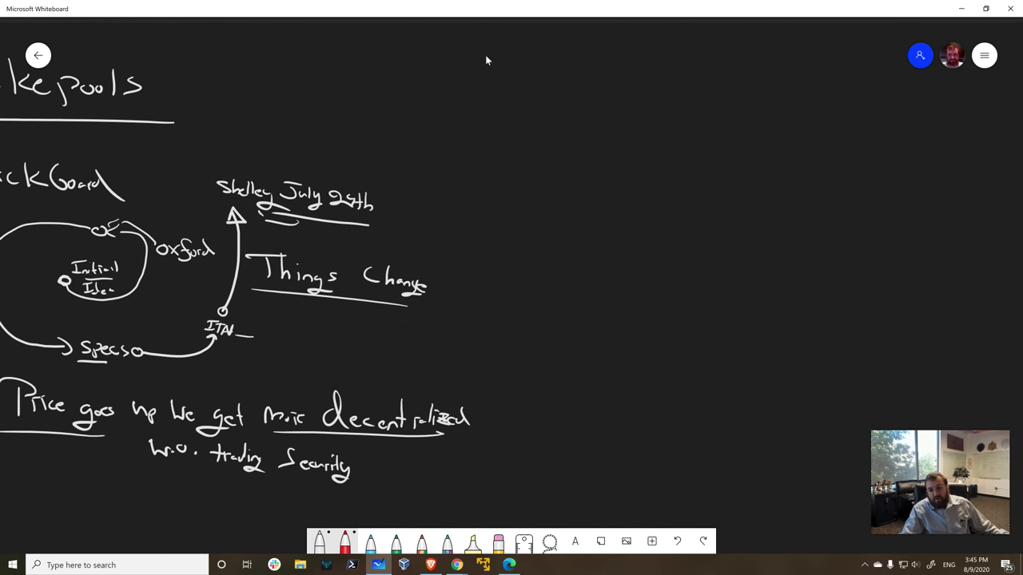
# - Draw a vertical divider and write the underlined heading 'Unifying Standards' in the new column
pyautogui.moveTo(498, 93); pyautogui.dragTo(501, 469)
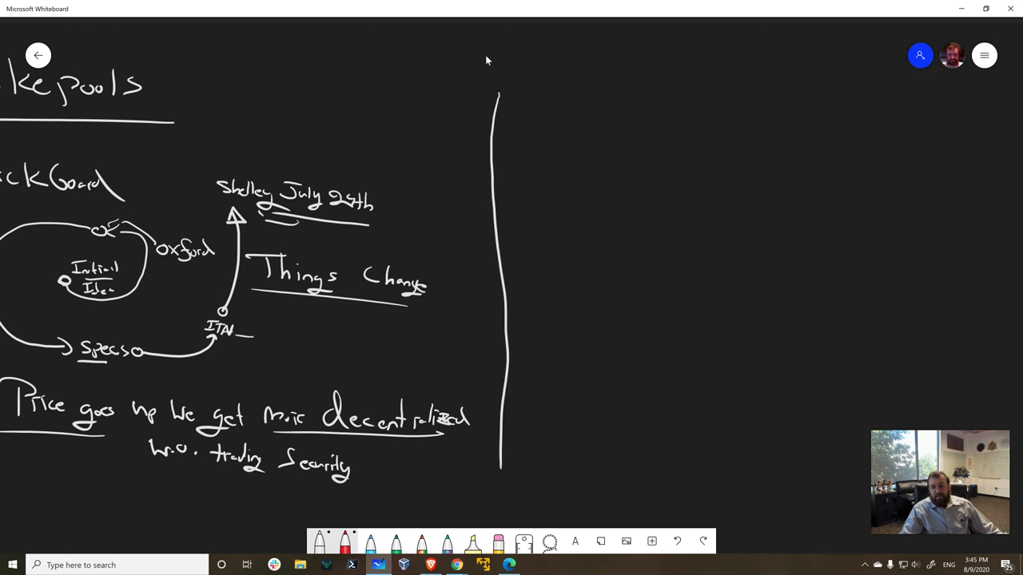
pyautogui.moveTo(536, 95); pyautogui.dragTo(556, 122)
pyautogui.moveTo(563, 111); pyautogui.dragTo(574, 121)
pyautogui.moveTo(577, 114); pyautogui.dragTo(583, 133)
pyautogui.moveTo(586, 121)
pyautogui.mouseDown()
pyautogui.moveTo(601, 119)
pyautogui.moveTo(610, 138)
pyautogui.mouseUp()
pyautogui.moveTo(604, 130); pyautogui.dragTo(625, 128)
pyautogui.moveTo(633, 128)
pyautogui.mouseDown()
pyautogui.moveTo(644, 121)
pyautogui.moveTo(673, 144)
pyautogui.mouseUp()
pyautogui.moveTo(692, 107); pyautogui.dragTo(675, 126)
pyautogui.moveTo(702, 102)
pyautogui.mouseDown()
pyautogui.moveTo(702, 131)
pyautogui.moveTo(719, 129)
pyautogui.mouseUp()
pyautogui.moveTo(720, 129)
pyautogui.mouseDown()
pyautogui.moveTo(735, 107)
pyautogui.moveTo(751, 127)
pyautogui.mouseUp()
pyautogui.moveTo(760, 110); pyautogui.dragTo(762, 132)
pyautogui.moveTo(786, 159); pyautogui.dragTo(534, 140)
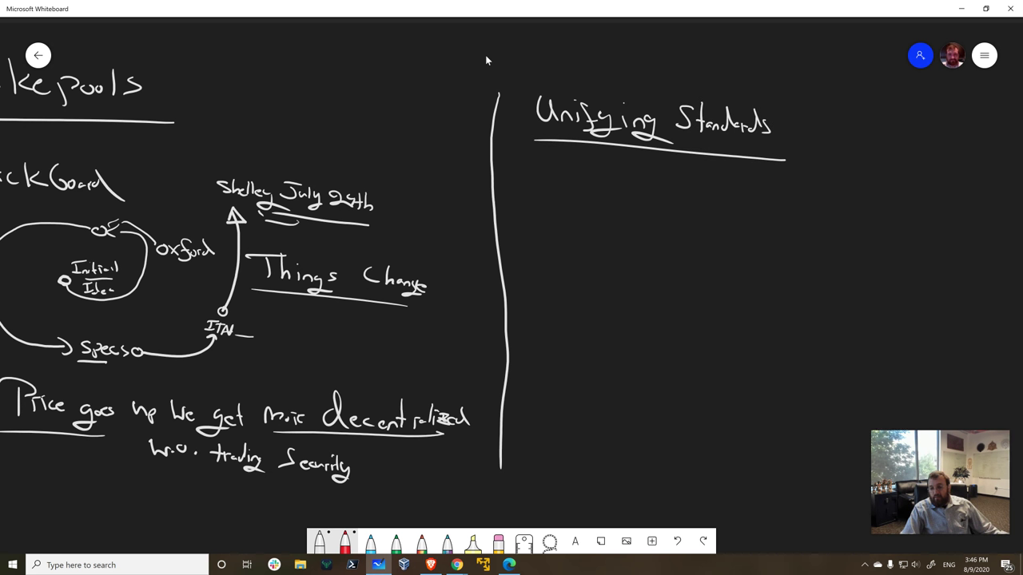
# - Write and circle SPO, add a circled question mark, and an arrow to 'Trade', erasing the wrong letters
pyautogui.moveTo(598, 178)
pyautogui.mouseDown()
pyautogui.moveTo(580, 206)
pyautogui.moveTo(625, 190)
pyautogui.moveTo(642, 223)
pyautogui.moveTo(664, 196)
pyautogui.mouseUp()
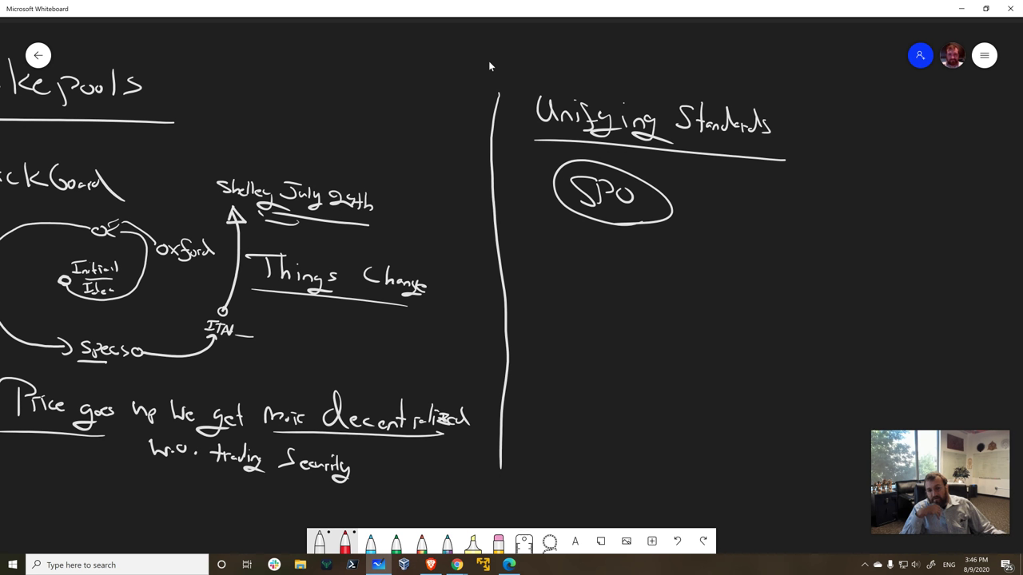
pyautogui.moveTo(607, 379)
pyautogui.mouseDown()
pyautogui.moveTo(611, 388)
pyautogui.moveTo(631, 380)
pyautogui.mouseUp()
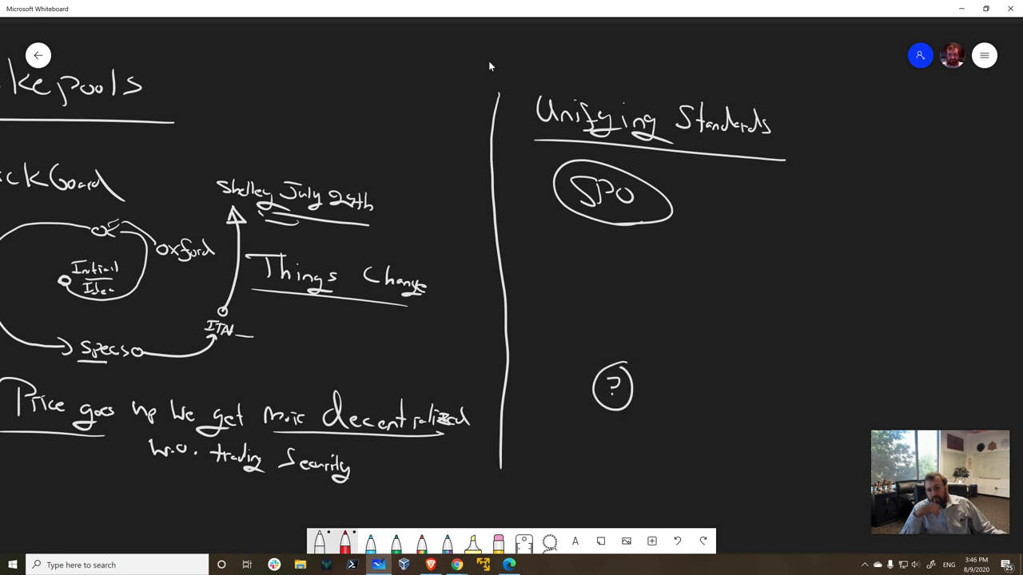
pyautogui.moveTo(523, 299); pyautogui.dragTo(628, 314)
pyautogui.moveTo(612, 302)
pyautogui.mouseDown()
pyautogui.moveTo(614, 318)
pyautogui.moveTo(647, 321)
pyautogui.moveTo(671, 288)
pyautogui.moveTo(677, 318)
pyautogui.moveTo(689, 292)
pyautogui.moveTo(705, 321)
pyautogui.moveTo(740, 313)
pyautogui.mouseUp()
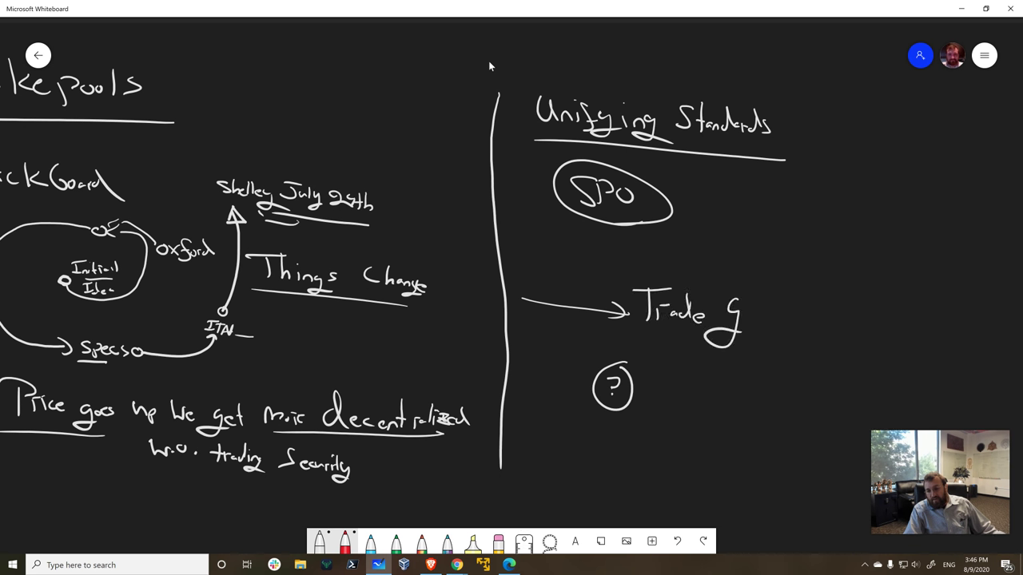
pyautogui.moveTo(743, 309)
pyautogui.mouseDown()
pyautogui.moveTo(756, 321)
pyautogui.moveTo(790, 316)
pyautogui.mouseUp()
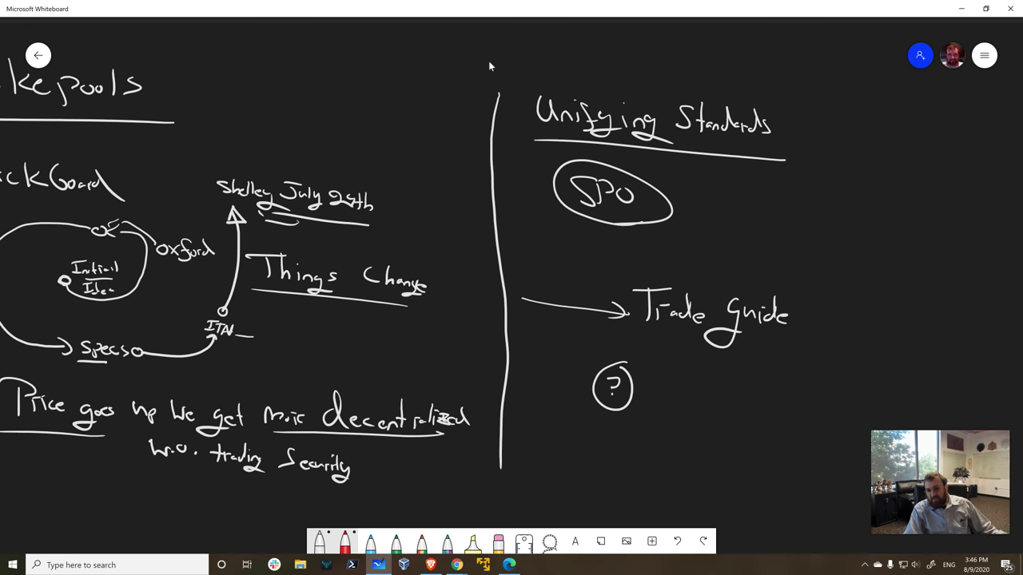
pyautogui.moveTo(782, 318)
pyautogui.mouseDown()
pyautogui.moveTo(753, 326)
pyautogui.moveTo(728, 310)
pyautogui.mouseUp()
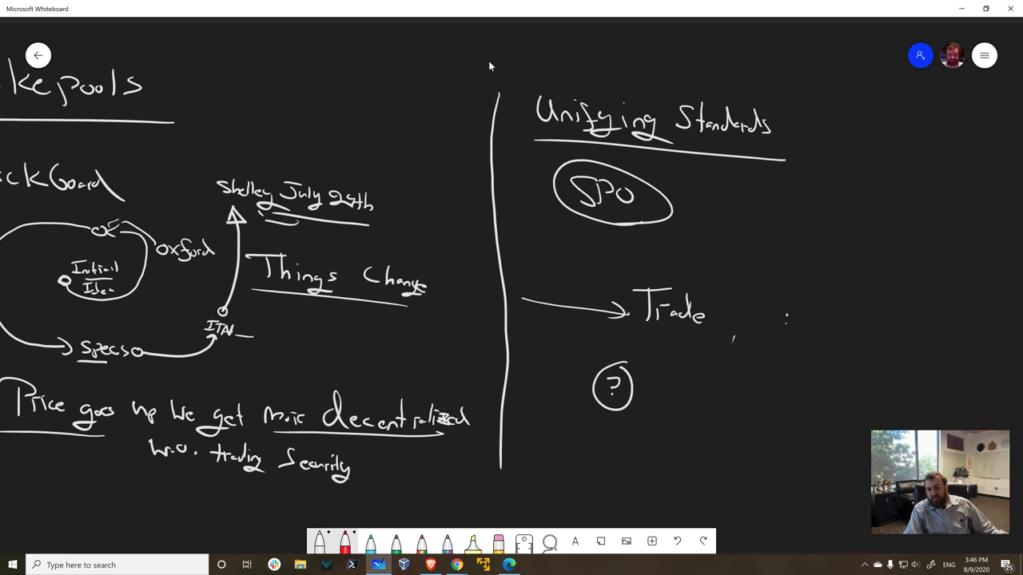
# - Complete and underline 'Trade Guilds', then draw a curved arrow from SPO to it
pyautogui.scroll(5, 490, 66)
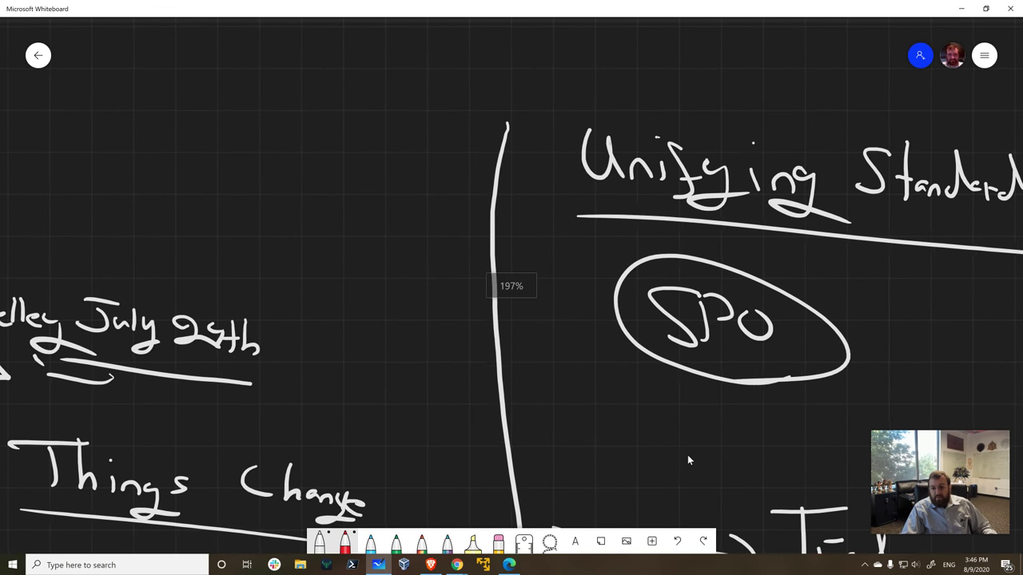
pyautogui.moveTo(688, 455); pyautogui.dragTo(294, 180)
pyautogui.scroll(1, 426, 230)
pyautogui.scroll(-5, 427, 229)
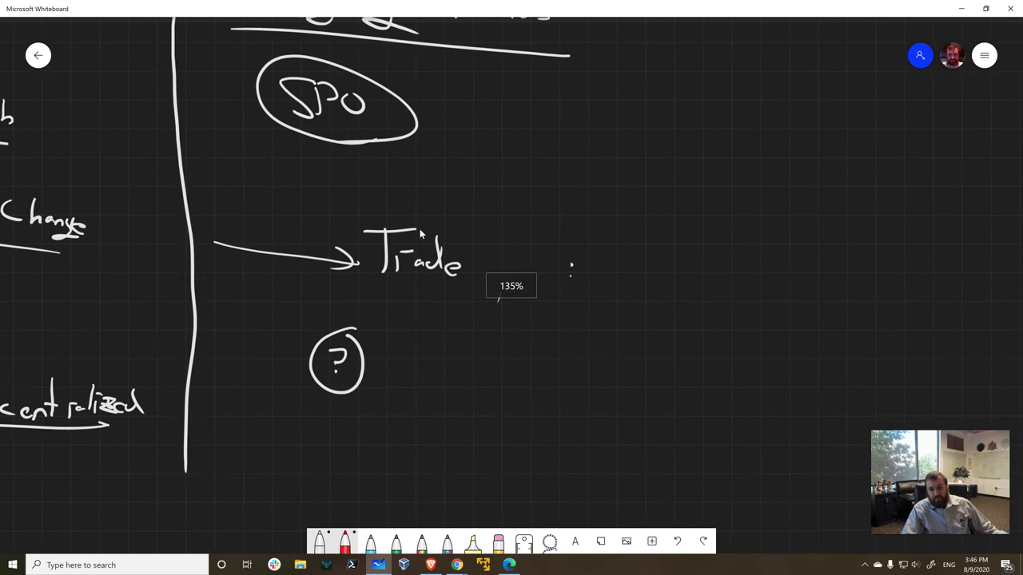
pyautogui.moveTo(521, 254)
pyautogui.mouseDown()
pyautogui.moveTo(494, 294)
pyautogui.moveTo(549, 270)
pyautogui.mouseUp()
pyautogui.moveTo(553, 248); pyautogui.dragTo(564, 271)
pyautogui.moveTo(574, 248)
pyautogui.mouseDown()
pyautogui.moveTo(582, 275)
pyautogui.moveTo(390, 292)
pyautogui.mouseUp()
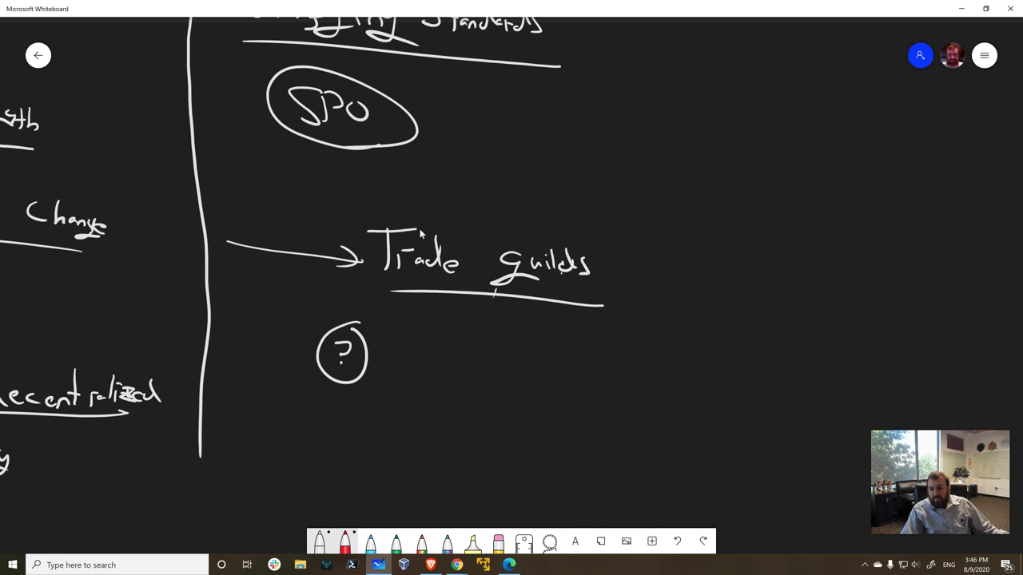
pyautogui.moveTo(409, 138); pyautogui.dragTo(473, 214)
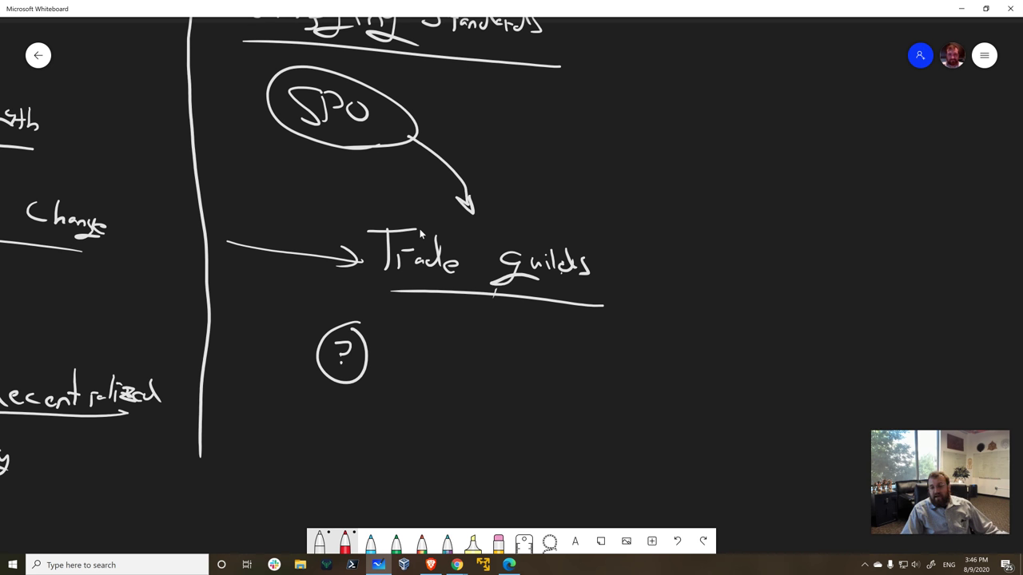
# - Circle 'Trade Guilds' and draw an arrow from SPO to an underlined 'dcfund'
pyautogui.moveTo(583, 239)
pyautogui.mouseDown()
pyautogui.moveTo(444, 206)
pyautogui.moveTo(622, 307)
pyautogui.moveTo(479, 211)
pyautogui.mouseUp()
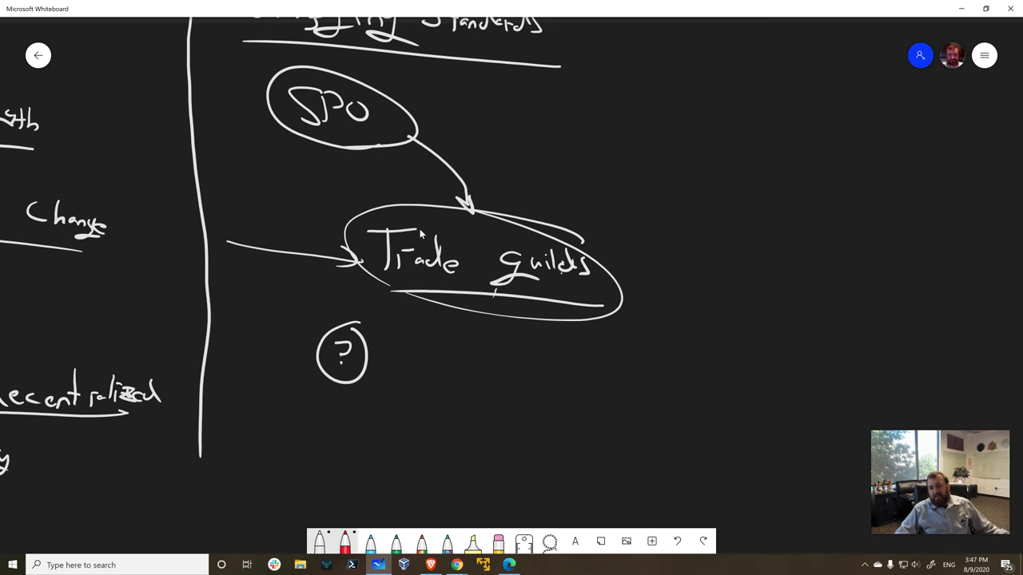
pyautogui.moveTo(439, 156); pyautogui.dragTo(563, 159)
pyautogui.scroll(3, 420, 232)
pyautogui.scroll(1, 421, 232)
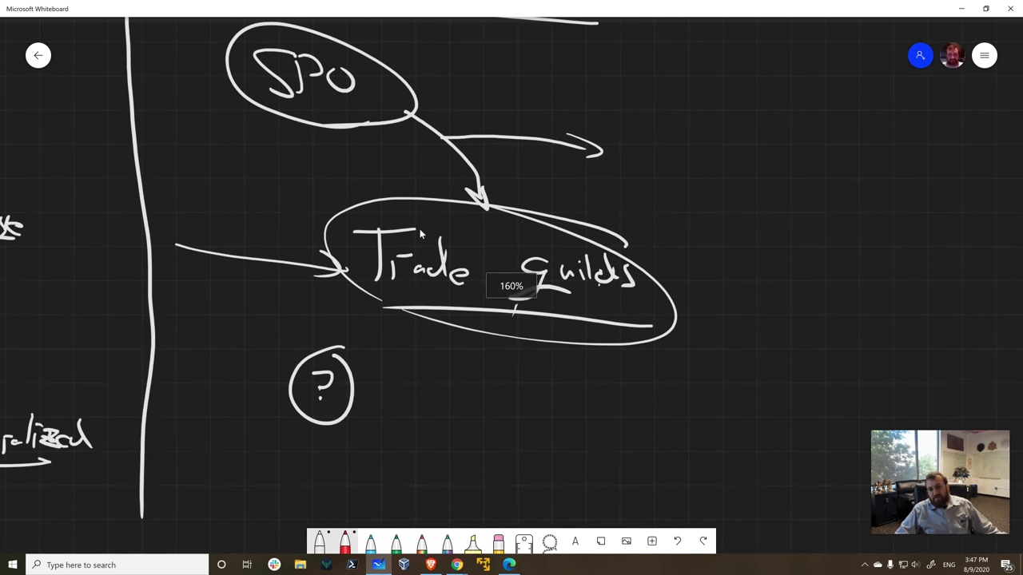
pyautogui.moveTo(646, 151)
pyautogui.mouseDown()
pyautogui.moveTo(631, 158)
pyautogui.moveTo(649, 161)
pyautogui.mouseUp()
pyautogui.moveTo(658, 154)
pyautogui.mouseDown()
pyautogui.moveTo(671, 152)
pyautogui.moveTo(660, 163)
pyautogui.mouseUp()
pyautogui.moveTo(685, 141)
pyautogui.mouseDown()
pyautogui.moveTo(680, 176)
pyautogui.moveTo(703, 159)
pyautogui.moveTo(713, 166)
pyautogui.mouseUp()
pyautogui.moveTo(722, 162)
pyautogui.mouseDown()
pyautogui.moveTo(723, 147)
pyautogui.moveTo(727, 167)
pyautogui.mouseUp()
pyautogui.moveTo(740, 183)
pyautogui.mouseDown()
pyautogui.moveTo(622, 168)
pyautogui.moveTo(641, 219)
pyautogui.moveTo(668, 195)
pyautogui.mouseUp()
# - Write 'Ballot' and 'Create one!' beneath the fund name
pyautogui.moveTo(665, 203)
pyautogui.mouseDown()
pyautogui.moveTo(650, 216)
pyautogui.moveTo(679, 220)
pyautogui.mouseUp()
pyautogui.moveTo(688, 200); pyautogui.dragTo(686, 212)
pyautogui.moveTo(694, 211)
pyautogui.mouseDown()
pyautogui.moveTo(692, 223)
pyautogui.moveTo(710, 220)
pyautogui.mouseUp()
pyautogui.moveTo(705, 215)
pyautogui.mouseDown()
pyautogui.moveTo(716, 213)
pyautogui.moveTo(673, 254)
pyautogui.moveTo(684, 258)
pyautogui.mouseUp()
pyautogui.moveTo(688, 247); pyautogui.dragTo(716, 257)
pyautogui.moveTo(726, 236); pyautogui.dragTo(727, 262)
pyautogui.moveTo(719, 244); pyautogui.dragTo(730, 245)
pyautogui.moveTo(730, 260); pyautogui.dragTo(780, 271)
pyautogui.moveTo(783, 267); pyautogui.dragTo(796, 270)
pyautogui.moveTo(805, 241); pyautogui.dragTo(804, 261)
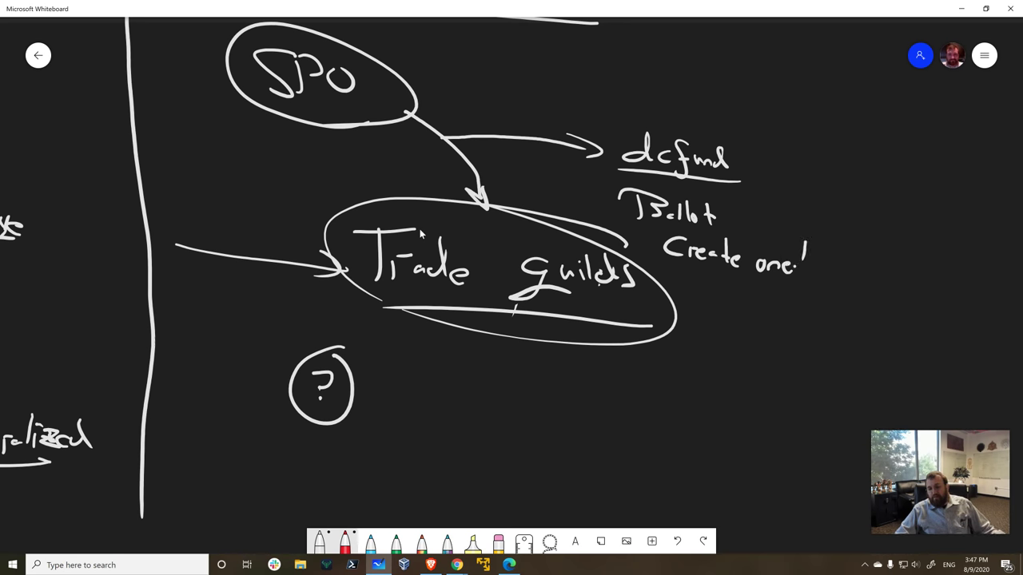
# - Connect to a circled, underlined 'DAO' with underlined 'Do' below, and arrow Trade Guilds back to SPO
pyautogui.hscroll(5, 543, 374)
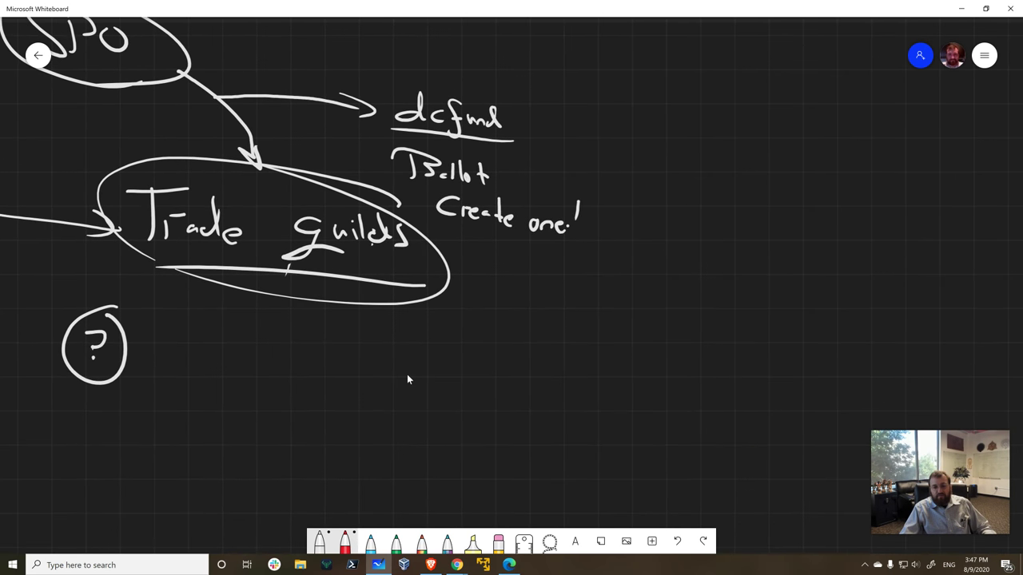
pyautogui.moveTo(497, 241)
pyautogui.mouseDown()
pyautogui.moveTo(550, 282)
pyautogui.moveTo(540, 286)
pyautogui.moveTo(579, 295)
pyautogui.mouseUp()
pyautogui.moveTo(561, 266); pyautogui.dragTo(582, 294)
pyautogui.moveTo(626, 265)
pyautogui.mouseDown()
pyautogui.moveTo(612, 299)
pyautogui.moveTo(635, 301)
pyautogui.mouseUp()
pyautogui.moveTo(617, 289); pyautogui.dragTo(644, 273)
pyautogui.moveTo(564, 246)
pyautogui.mouseDown()
pyautogui.moveTo(658, 255)
pyautogui.moveTo(595, 238)
pyautogui.mouseUp()
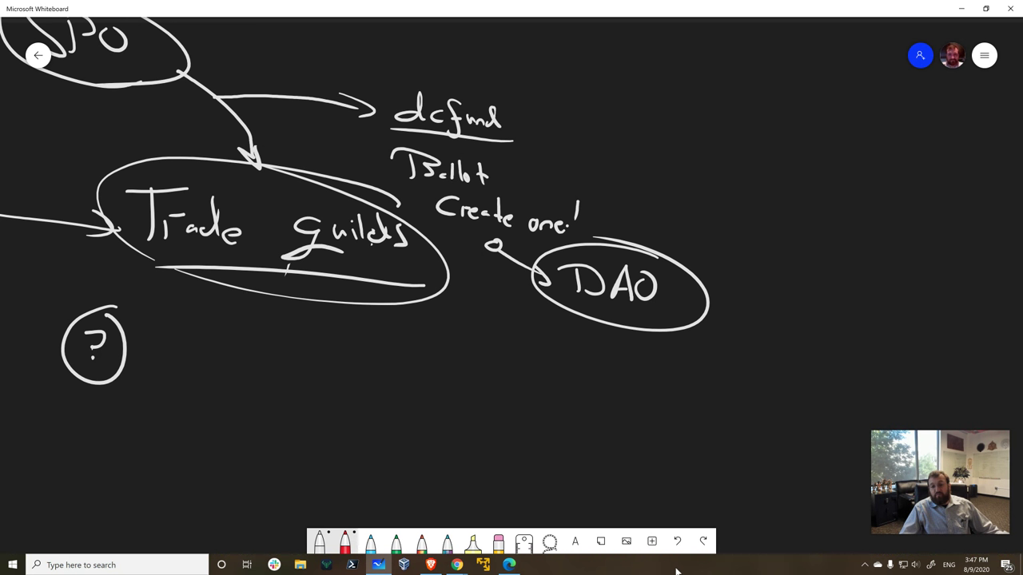
pyautogui.moveTo(560, 297); pyautogui.dragTo(662, 320)
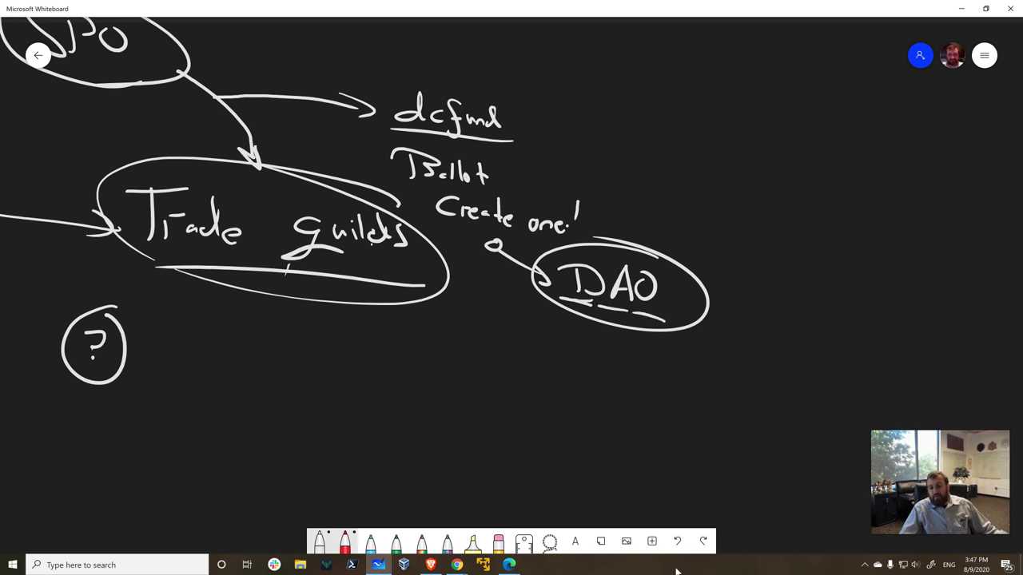
pyautogui.moveTo(573, 342); pyautogui.dragTo(572, 370)
pyautogui.moveTo(540, 344)
pyautogui.mouseDown()
pyautogui.moveTo(569, 369)
pyautogui.moveTo(614, 349)
pyautogui.mouseUp()
pyautogui.moveTo(557, 379); pyautogui.dragTo(622, 379)
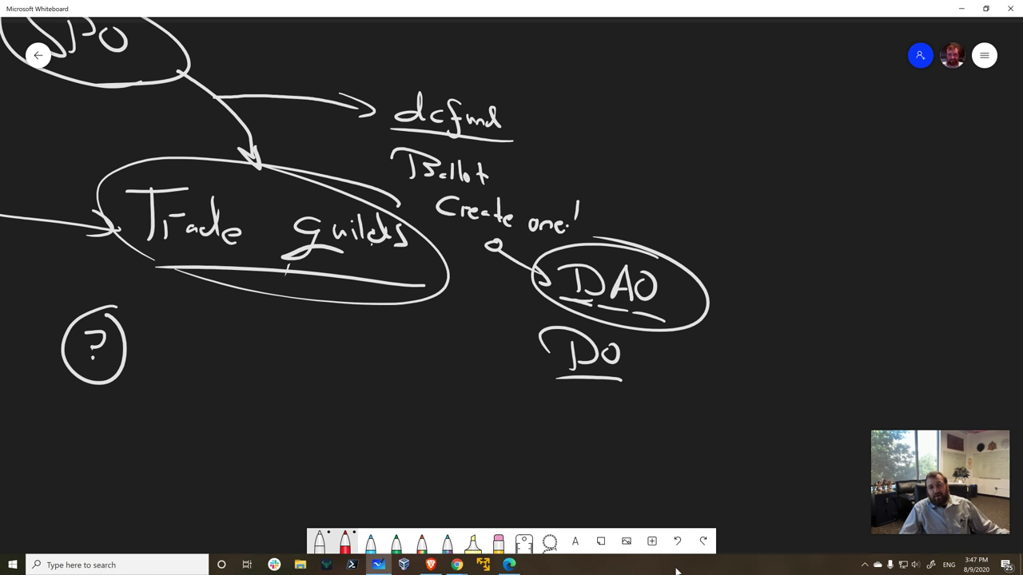
pyautogui.moveTo(210, 158)
pyautogui.mouseDown()
pyautogui.moveTo(173, 90)
pyautogui.moveTo(183, 88)
pyautogui.mouseUp()
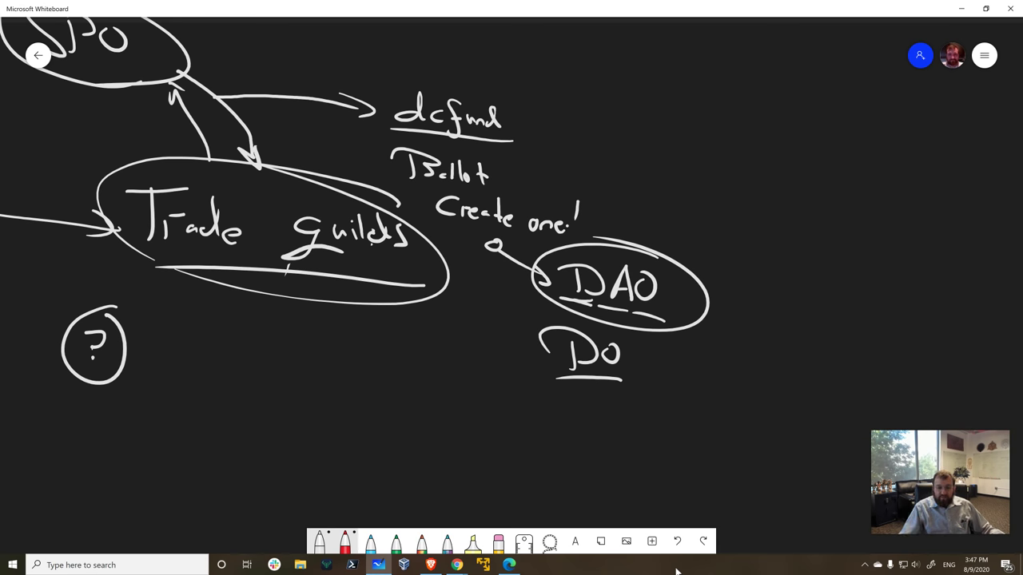
pyautogui.moveTo(428, 350); pyautogui.dragTo(503, 272)
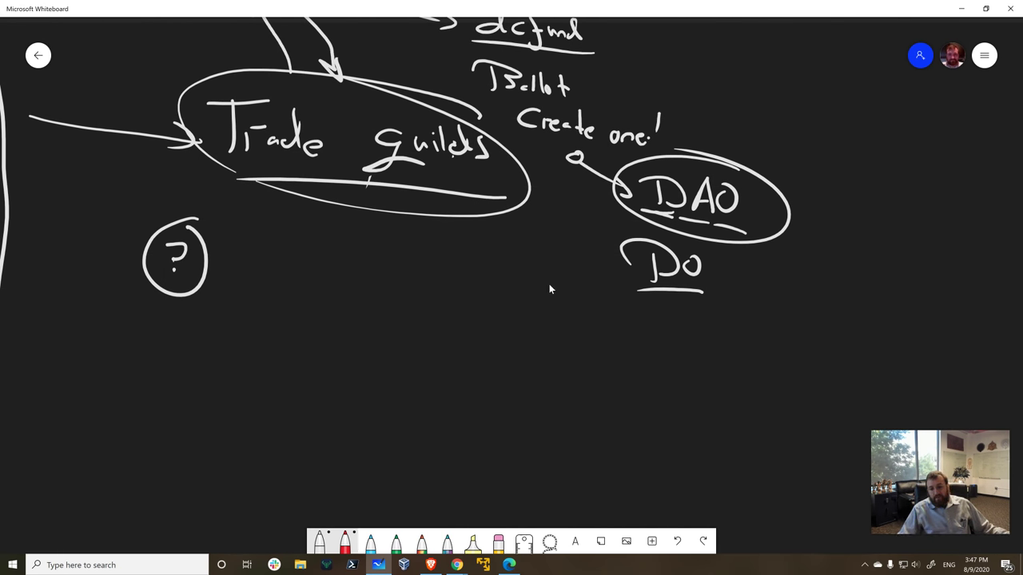
# - Write 'One → one', 'one → Wallet' and 'Many SPO' below the circled question mark
pyautogui.moveTo(254, 345)
pyautogui.mouseDown()
pyautogui.moveTo(236, 352)
pyautogui.moveTo(336, 364)
pyautogui.mouseUp()
pyautogui.moveTo(367, 356); pyautogui.dragTo(401, 369)
pyautogui.moveTo(231, 390)
pyautogui.mouseDown()
pyautogui.moveTo(238, 380)
pyautogui.moveTo(244, 392)
pyautogui.mouseUp()
pyautogui.moveTo(247, 391); pyautogui.dragTo(270, 395)
pyautogui.moveTo(278, 389); pyautogui.dragTo(323, 391)
pyautogui.moveTo(316, 381)
pyautogui.mouseDown()
pyautogui.moveTo(329, 395)
pyautogui.moveTo(391, 402)
pyautogui.mouseUp()
pyautogui.moveTo(395, 389)
pyautogui.mouseDown()
pyautogui.moveTo(399, 402)
pyautogui.moveTo(414, 399)
pyautogui.mouseUp()
pyautogui.moveTo(420, 385); pyautogui.dragTo(422, 408)
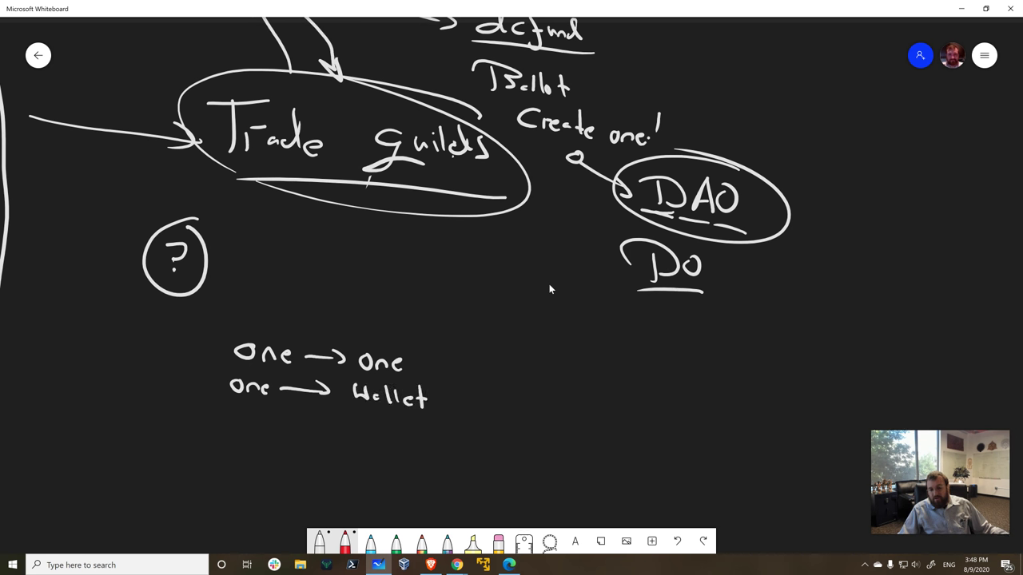
pyautogui.moveTo(353, 422)
pyautogui.mouseDown()
pyautogui.moveTo(361, 409)
pyautogui.moveTo(375, 418)
pyautogui.mouseUp()
pyautogui.moveTo(374, 414); pyautogui.dragTo(409, 421)
pyautogui.moveTo(410, 413)
pyautogui.mouseDown()
pyautogui.moveTo(424, 434)
pyautogui.moveTo(435, 428)
pyautogui.mouseUp()
pyautogui.moveTo(446, 417)
pyautogui.mouseDown()
pyautogui.moveTo(456, 431)
pyautogui.moveTo(465, 426)
pyautogui.mouseUp()
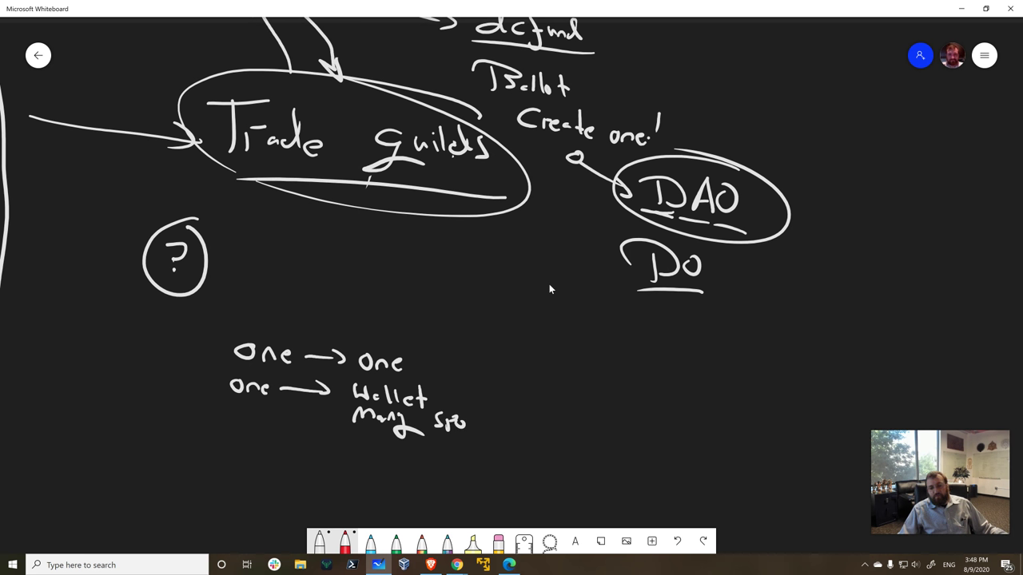
# - Draw a line beneath the notes and box them in
pyautogui.moveTo(484, 451); pyautogui.dragTo(231, 431)
pyautogui.click(422, 317)
pyautogui.moveTo(422, 316)
pyautogui.mouseDown()
pyautogui.moveTo(177, 322)
pyautogui.moveTo(177, 417)
pyautogui.mouseUp()
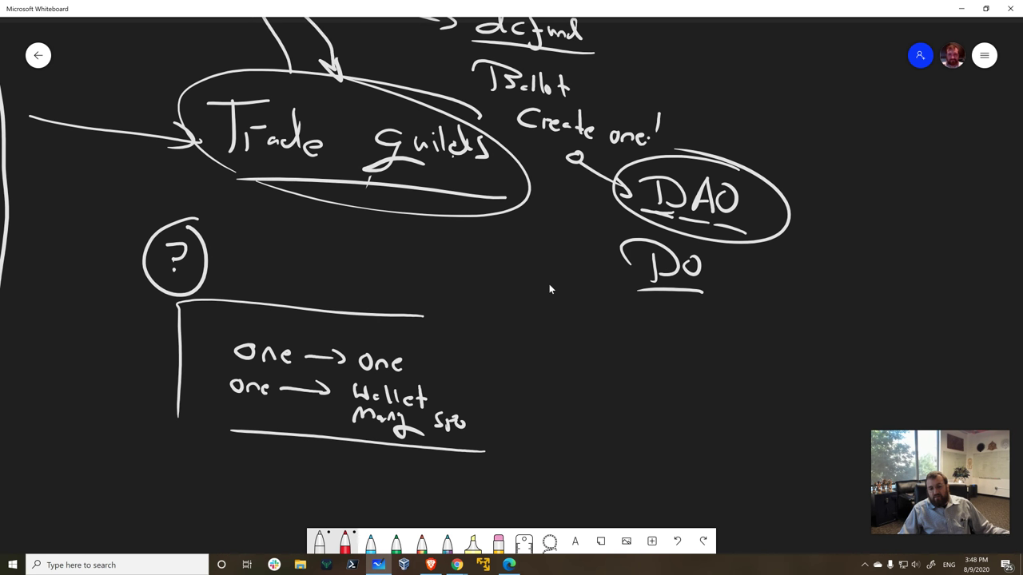
pyautogui.moveTo(412, 314)
pyautogui.mouseDown()
pyautogui.moveTo(477, 369)
pyautogui.moveTo(464, 451)
pyautogui.mouseUp()
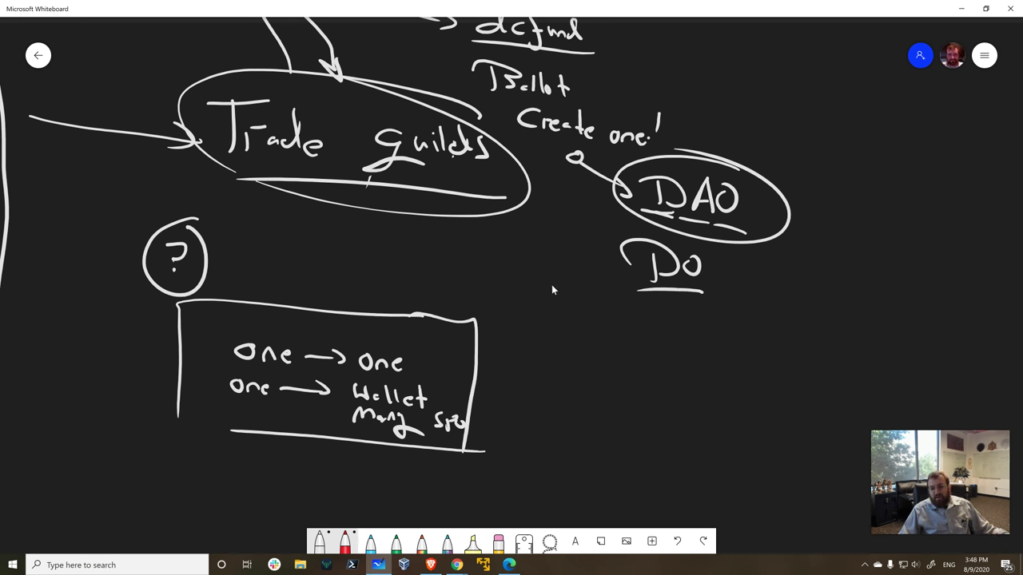
# - Write 'Play lists for SPOs' beside the boxed notes and underline it
pyautogui.moveTo(540, 342); pyautogui.dragTo(542, 374)
pyautogui.moveTo(516, 342)
pyautogui.mouseDown()
pyautogui.moveTo(521, 325)
pyautogui.moveTo(545, 347)
pyautogui.mouseUp()
pyautogui.moveTo(557, 321)
pyautogui.mouseDown()
pyautogui.moveTo(558, 366)
pyautogui.moveTo(572, 361)
pyautogui.moveTo(583, 395)
pyautogui.moveTo(566, 392)
pyautogui.mouseUp()
pyautogui.moveTo(612, 332)
pyautogui.mouseDown()
pyautogui.moveTo(612, 374)
pyautogui.moveTo(621, 373)
pyautogui.mouseUp()
pyautogui.moveTo(635, 356)
pyautogui.mouseDown()
pyautogui.moveTo(628, 371)
pyautogui.moveTo(648, 370)
pyautogui.mouseUp()
pyautogui.moveTo(640, 357)
pyautogui.mouseDown()
pyautogui.moveTo(654, 354)
pyautogui.moveTo(653, 369)
pyautogui.mouseUp()
pyautogui.moveTo(705, 340)
pyautogui.mouseDown()
pyautogui.moveTo(681, 385)
pyautogui.moveTo(700, 362)
pyautogui.mouseUp()
pyautogui.moveTo(707, 366); pyautogui.dragTo(768, 377)
pyautogui.moveTo(769, 353); pyautogui.dragTo(772, 366)
pyautogui.moveTo(787, 361)
pyautogui.mouseDown()
pyautogui.moveTo(781, 373)
pyautogui.moveTo(790, 367)
pyautogui.mouseUp()
pyautogui.moveTo(812, 361); pyautogui.dragTo(802, 377)
pyautogui.moveTo(815, 418); pyautogui.dragTo(529, 392)
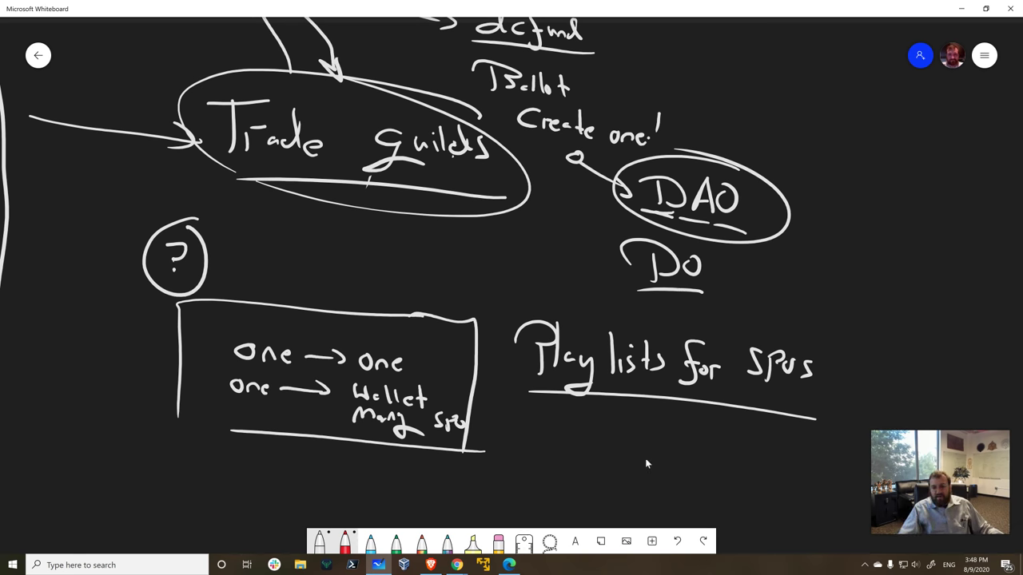
# - Divide the circle into four pie slices and mark each slice with an α
pyautogui.moveTo(628, 451)
pyautogui.mouseDown()
pyautogui.moveTo(431, 343)
pyautogui.moveTo(537, 390)
pyautogui.moveTo(516, 358)
pyautogui.mouseUp()
pyautogui.moveTo(462, 394)
pyautogui.mouseDown()
pyautogui.moveTo(399, 360)
pyautogui.moveTo(443, 334)
pyautogui.mouseUp()
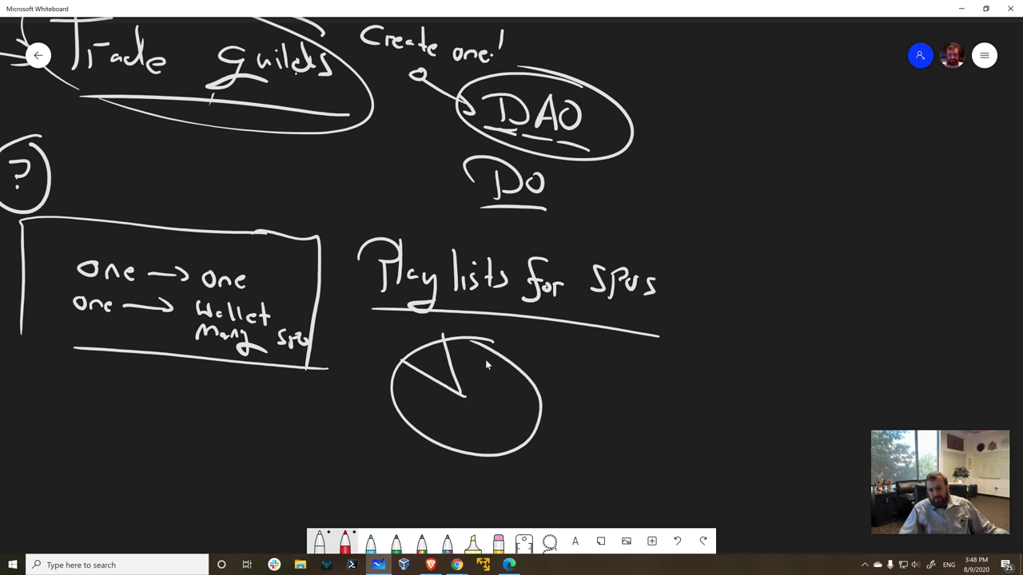
pyautogui.moveTo(462, 396); pyautogui.dragTo(539, 416)
pyautogui.moveTo(459, 395)
pyautogui.mouseDown()
pyautogui.moveTo(476, 452)
pyautogui.moveTo(445, 403)
pyautogui.moveTo(413, 428)
pyautogui.mouseUp()
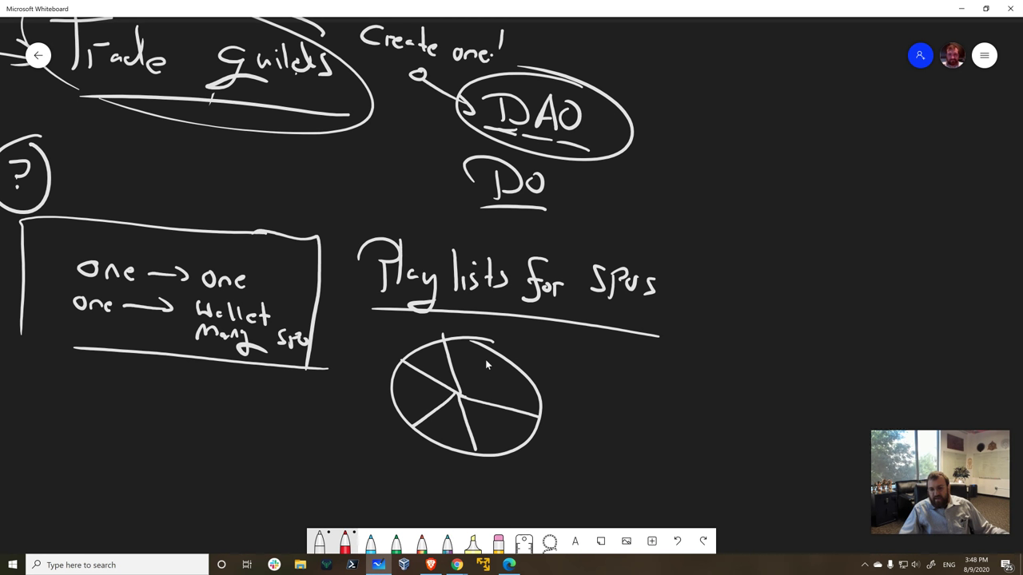
pyautogui.moveTo(484, 372)
pyautogui.mouseDown()
pyautogui.moveTo(502, 400)
pyautogui.moveTo(479, 440)
pyautogui.moveTo(497, 445)
pyautogui.mouseUp()
pyautogui.moveTo(445, 424)
pyautogui.mouseDown()
pyautogui.moveTo(432, 431)
pyautogui.moveTo(451, 437)
pyautogui.mouseUp()
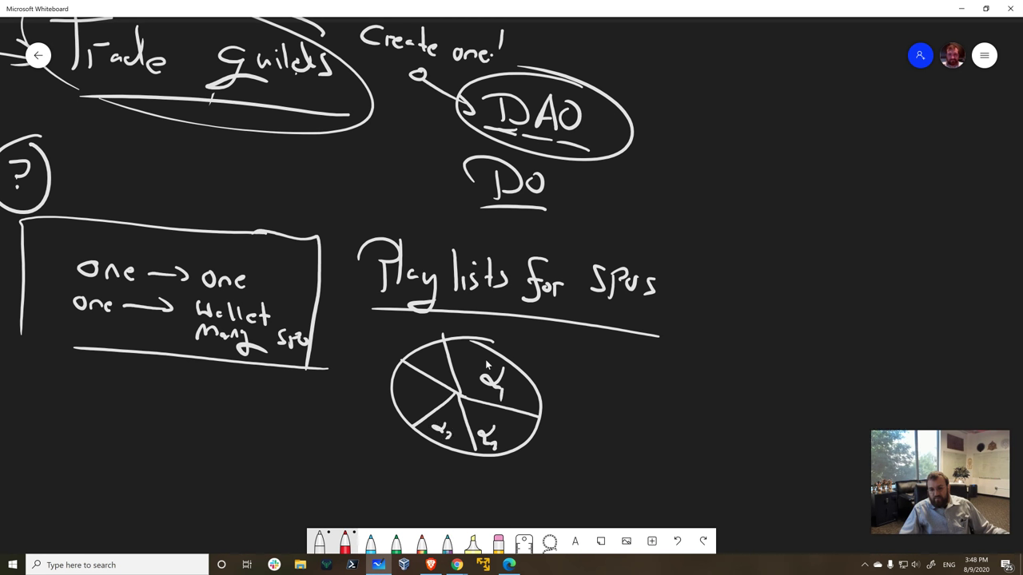
pyautogui.moveTo(421, 388)
pyautogui.mouseDown()
pyautogui.moveTo(406, 400)
pyautogui.moveTo(422, 403)
pyautogui.mouseUp()
pyautogui.moveTo(432, 352)
pyautogui.mouseDown()
pyautogui.moveTo(421, 362)
pyautogui.moveTo(432, 365)
pyautogui.mouseUp()
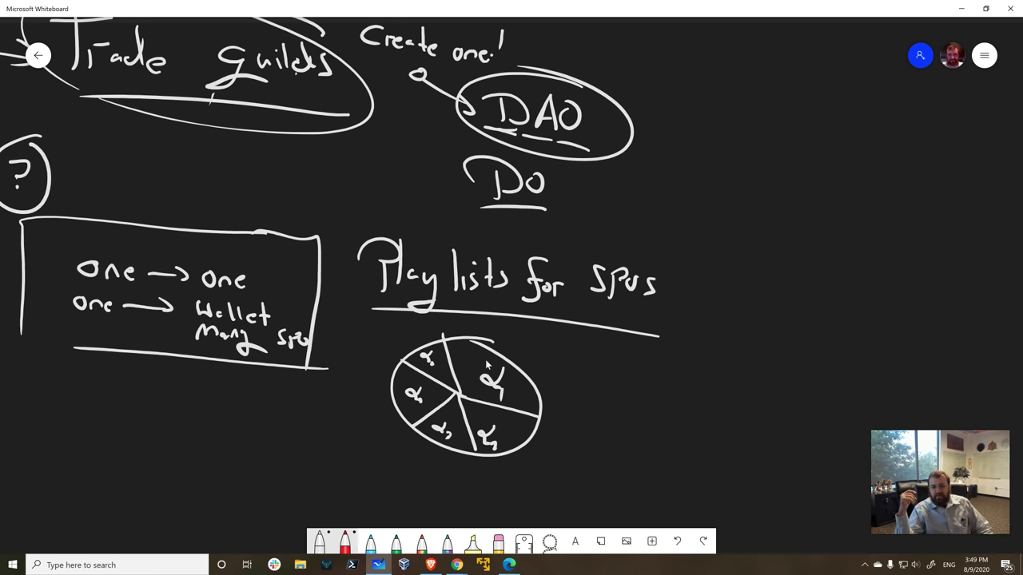
# - Draw an arrow from the one-to-wallet box toward the pie, with three small boxes and trailing dots
pyautogui.moveTo(78, 314)
pyautogui.mouseDown()
pyautogui.moveTo(324, 400)
pyautogui.moveTo(312, 388)
pyautogui.mouseUp()
pyautogui.moveTo(126, 410); pyautogui.dragTo(188, 413)
pyautogui.moveTo(172, 414)
pyautogui.mouseDown()
pyautogui.moveTo(182, 432)
pyautogui.moveTo(190, 416)
pyautogui.mouseUp()
pyautogui.moveTo(206, 417); pyautogui.dragTo(226, 419)
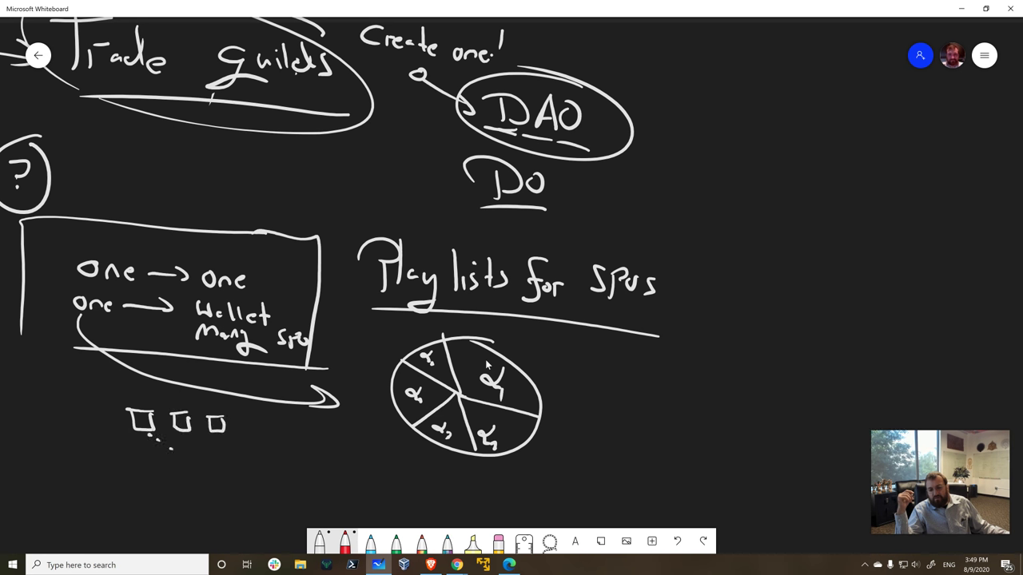
pyautogui.click(192, 458)
pyautogui.click(211, 468)
pyautogui.moveTo(226, 477); pyautogui.dragTo(234, 482)
# - Draw a frame around the pie chart
pyautogui.moveTo(350, 321); pyautogui.dragTo(335, 473)
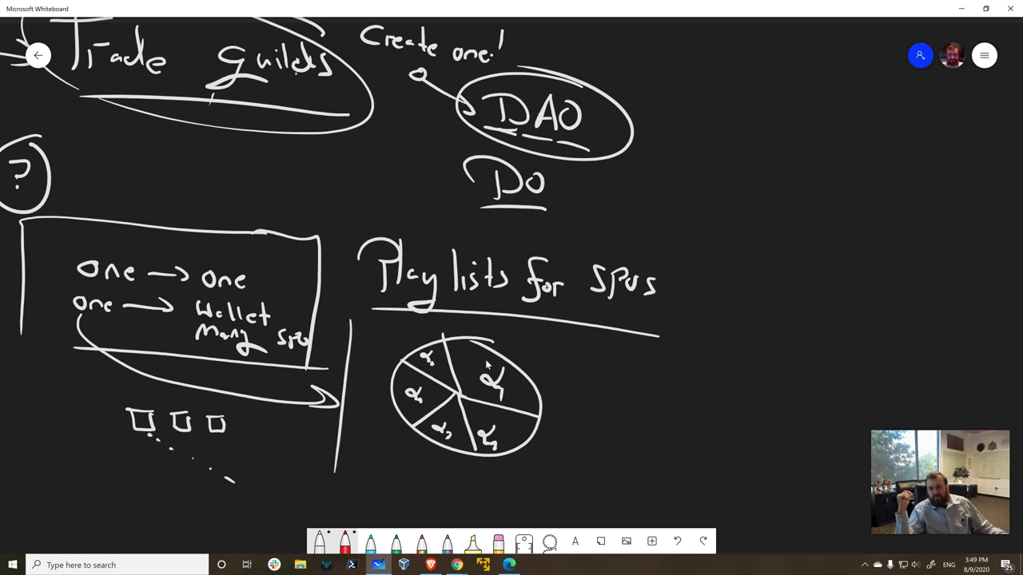
pyautogui.moveTo(614, 353)
pyautogui.mouseDown()
pyautogui.moveTo(569, 495)
pyautogui.moveTo(399, 485)
pyautogui.mouseUp()
pyautogui.moveTo(655, 348); pyautogui.dragTo(318, 302)
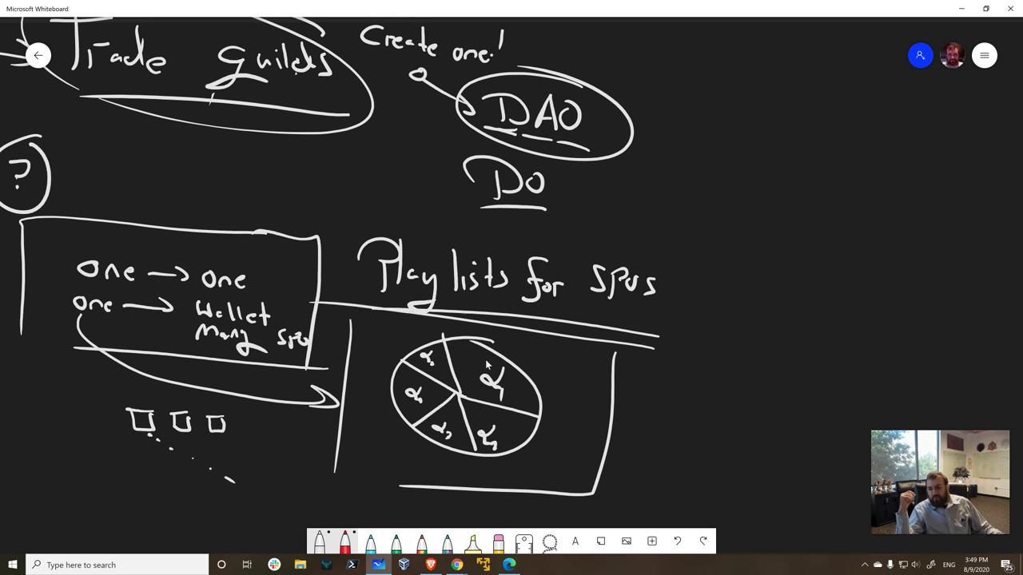
# - Write 'Portfolio Import Lists' beside the framed pie
pyautogui.moveTo(609, 375); pyautogui.dragTo(621, 409)
pyautogui.moveTo(615, 369); pyautogui.dragTo(641, 393)
pyautogui.moveTo(647, 403)
pyautogui.mouseDown()
pyautogui.moveTo(657, 390)
pyautogui.moveTo(665, 404)
pyautogui.mouseUp()
pyautogui.moveTo(658, 386)
pyautogui.mouseDown()
pyautogui.moveTo(671, 385)
pyautogui.moveTo(670, 414)
pyautogui.mouseUp()
pyautogui.moveTo(668, 394); pyautogui.dragTo(692, 404)
pyautogui.moveTo(700, 377); pyautogui.dragTo(706, 409)
pyautogui.moveTo(718, 395); pyautogui.dragTo(726, 407)
pyautogui.moveTo(644, 434)
pyautogui.mouseDown()
pyautogui.moveTo(644, 446)
pyautogui.moveTo(664, 424)
pyautogui.mouseUp()
pyautogui.moveTo(620, 460); pyautogui.dragTo(677, 463)
pyautogui.moveTo(688, 459); pyautogui.dragTo(705, 455)
pyautogui.moveTo(711, 434)
pyautogui.mouseDown()
pyautogui.moveTo(713, 463)
pyautogui.moveTo(711, 446)
pyautogui.moveTo(728, 473)
pyautogui.moveTo(761, 476)
pyautogui.mouseUp()
pyautogui.moveTo(766, 464); pyautogui.dragTo(760, 476)
pyautogui.moveTo(780, 445)
pyautogui.mouseDown()
pyautogui.moveTo(776, 479)
pyautogui.moveTo(788, 477)
pyautogui.mouseUp()
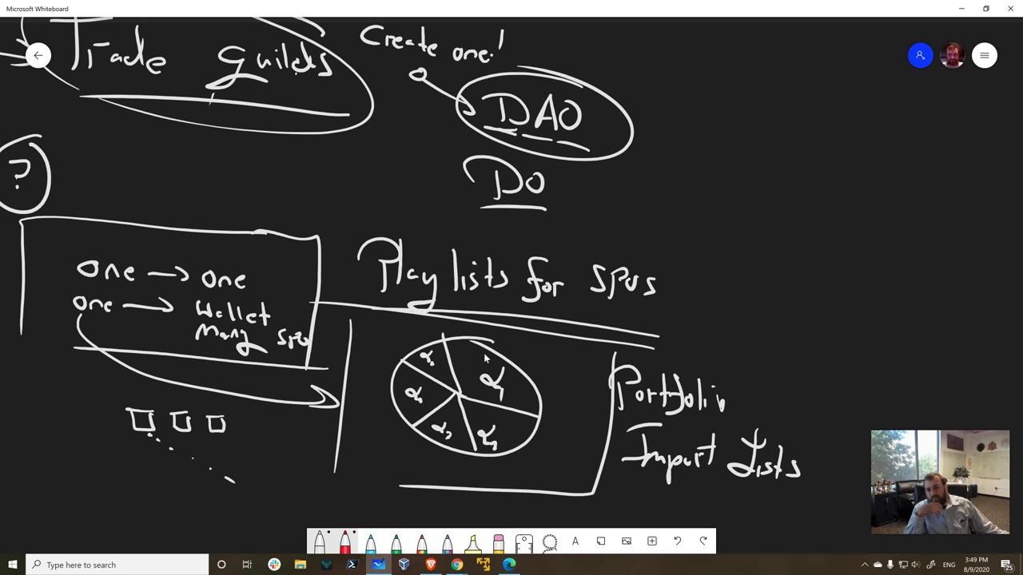
# - Draw an arrow from Trade Guilds down to the playlists heading
pyautogui.moveTo(343, 92)
pyautogui.mouseDown()
pyautogui.moveTo(361, 109)
pyautogui.moveTo(409, 226)
pyautogui.mouseUp()
pyautogui.moveTo(389, 209); pyautogui.dragTo(422, 233)
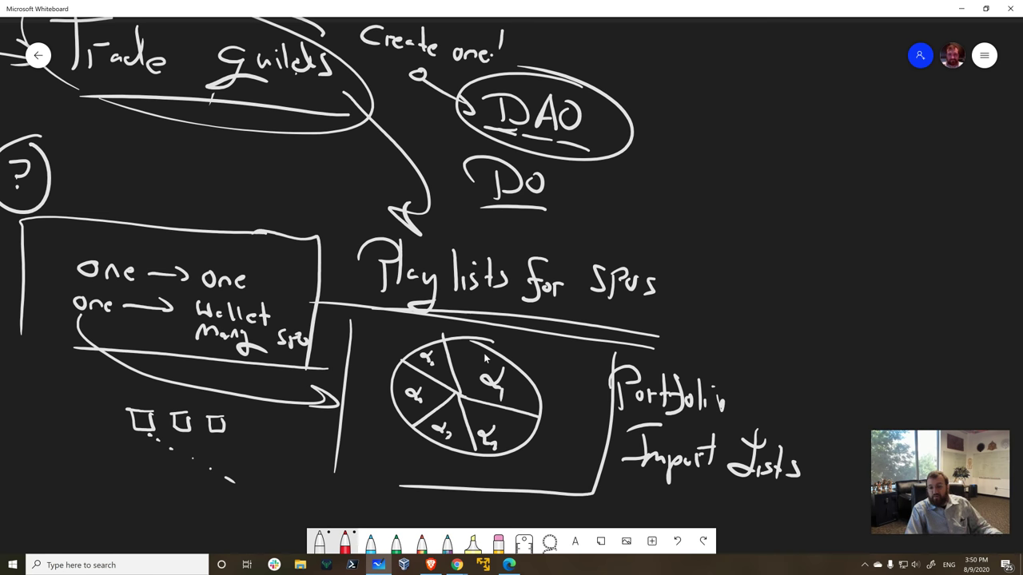
pyautogui.scroll(5, 451, 284)
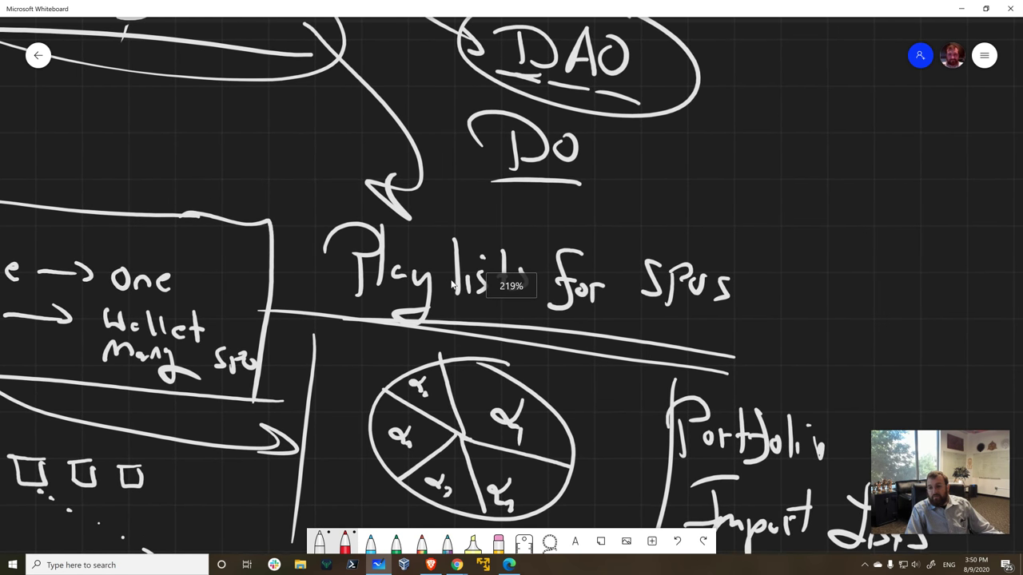
# - Write 'experts' right of the playlists heading, circle it, and link it to the playlist bar
pyautogui.moveTo(717, 217)
pyautogui.mouseDown()
pyautogui.moveTo(755, 226)
pyautogui.moveTo(770, 206)
pyautogui.moveTo(788, 253)
pyautogui.moveTo(823, 217)
pyautogui.moveTo(842, 238)
pyautogui.moveTo(845, 215)
pyautogui.mouseUp()
pyautogui.moveTo(788, 254); pyautogui.dragTo(857, 251)
pyautogui.moveTo(793, 166); pyautogui.dragTo(766, 170)
pyautogui.moveTo(817, 206); pyautogui.dragTo(866, 203)
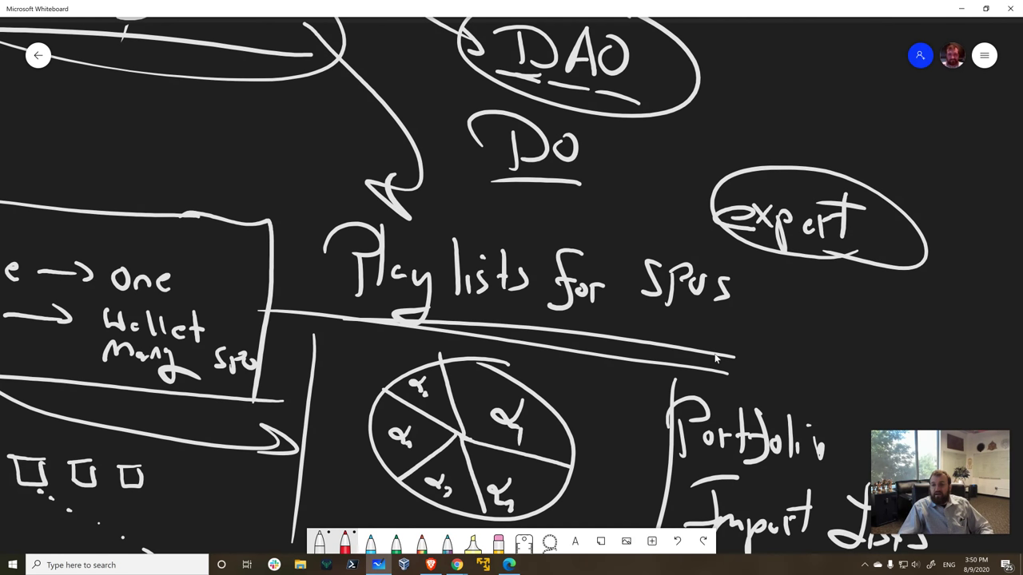
pyautogui.hscroll(7, 794, 286)
pyautogui.scroll(-2, 795, 286)
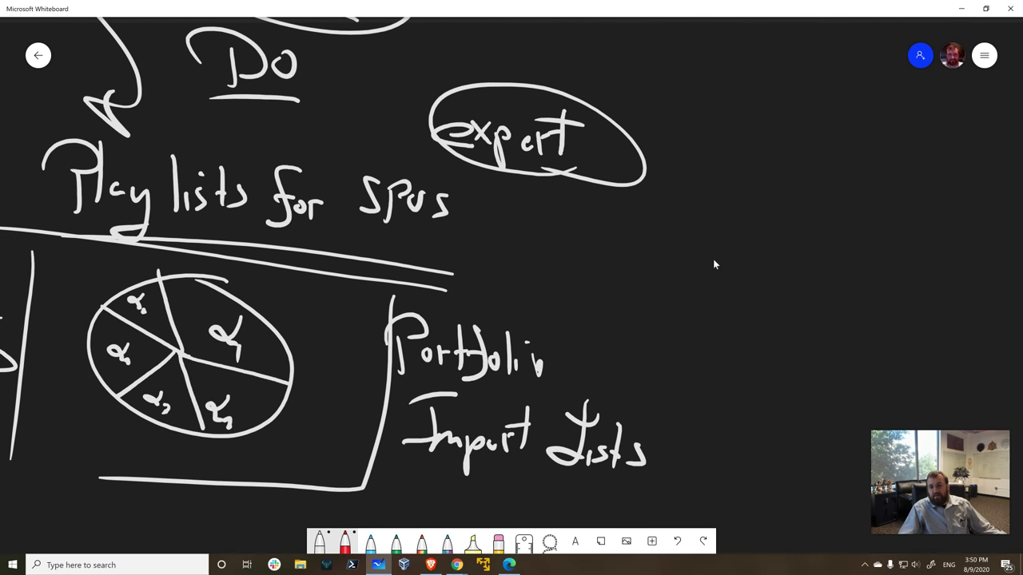
pyautogui.moveTo(602, 129); pyautogui.dragTo(583, 154)
pyautogui.moveTo(548, 183); pyautogui.dragTo(406, 284)
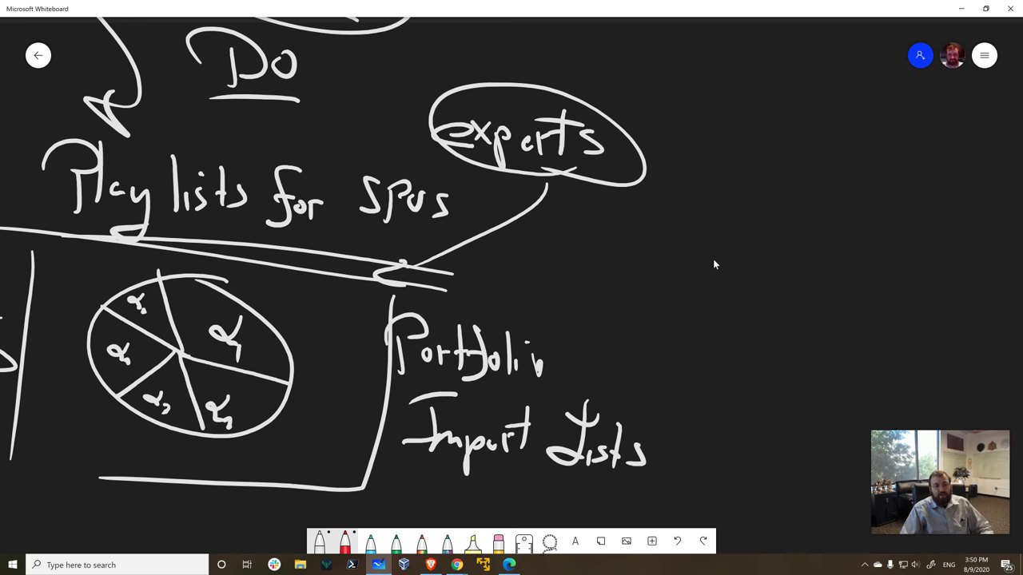
# - Write 'Partnerships' below the small boxes and underline it
pyautogui.scroll(-5, 744, 296)
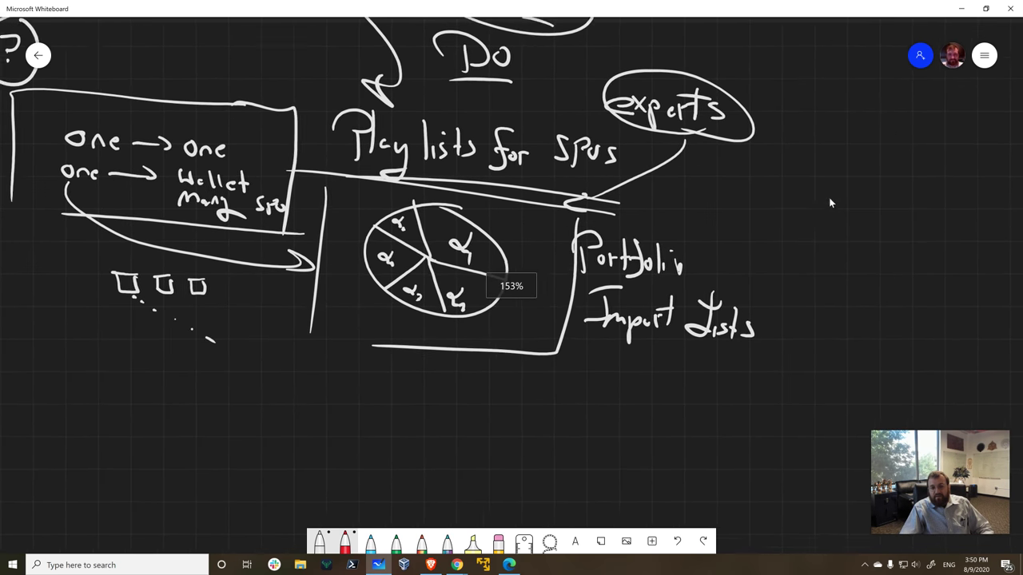
pyautogui.hscroll(-2, 855, 188)
pyautogui.scroll(-1, 855, 188)
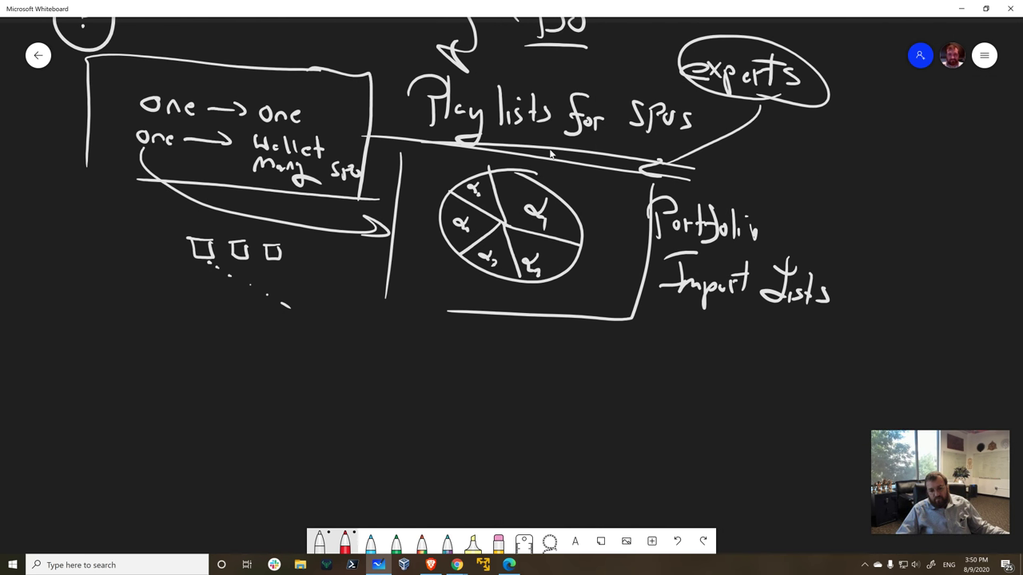
pyautogui.moveTo(233, 355)
pyautogui.mouseDown()
pyautogui.moveTo(236, 386)
pyautogui.moveTo(242, 363)
pyautogui.moveTo(270, 382)
pyautogui.moveTo(273, 371)
pyautogui.mouseUp()
pyautogui.moveTo(279, 360)
pyautogui.mouseDown()
pyautogui.moveTo(282, 386)
pyautogui.moveTo(318, 375)
pyautogui.moveTo(364, 387)
pyautogui.mouseUp()
pyautogui.moveTo(371, 380); pyautogui.dragTo(380, 405)
pyautogui.moveTo(377, 378); pyautogui.dragTo(396, 390)
pyautogui.moveTo(425, 410); pyautogui.dragTo(218, 396)
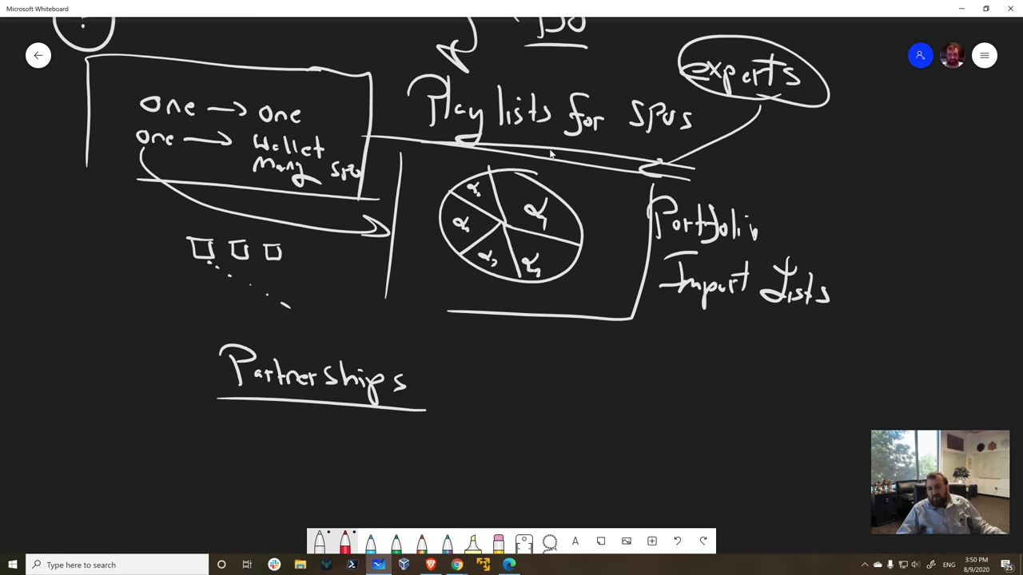
pyautogui.scroll(5, 345, 421)
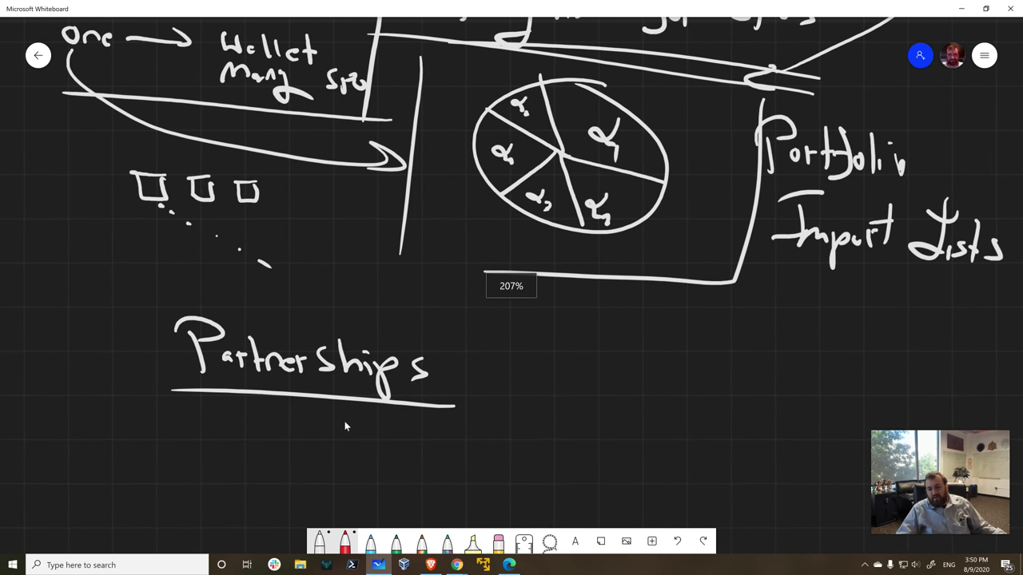
# - Draw an arrow right from Partnerships to 'Ledger, Trezor'
pyautogui.moveTo(473, 366)
pyautogui.mouseDown()
pyautogui.moveTo(460, 374)
pyautogui.moveTo(500, 333)
pyautogui.moveTo(554, 342)
pyautogui.moveTo(578, 323)
pyautogui.moveTo(594, 341)
pyautogui.moveTo(625, 312)
pyautogui.moveTo(655, 344)
pyautogui.moveTo(668, 332)
pyautogui.moveTo(666, 360)
pyautogui.mouseUp()
pyautogui.moveTo(713, 312)
pyautogui.mouseDown()
pyautogui.moveTo(712, 350)
pyautogui.moveTo(734, 312)
pyautogui.mouseUp()
pyautogui.moveTo(724, 332)
pyautogui.mouseDown()
pyautogui.moveTo(725, 345)
pyautogui.moveTo(763, 352)
pyautogui.moveTo(759, 335)
pyautogui.mouseUp()
pyautogui.moveTo(770, 335); pyautogui.dragTo(785, 331)
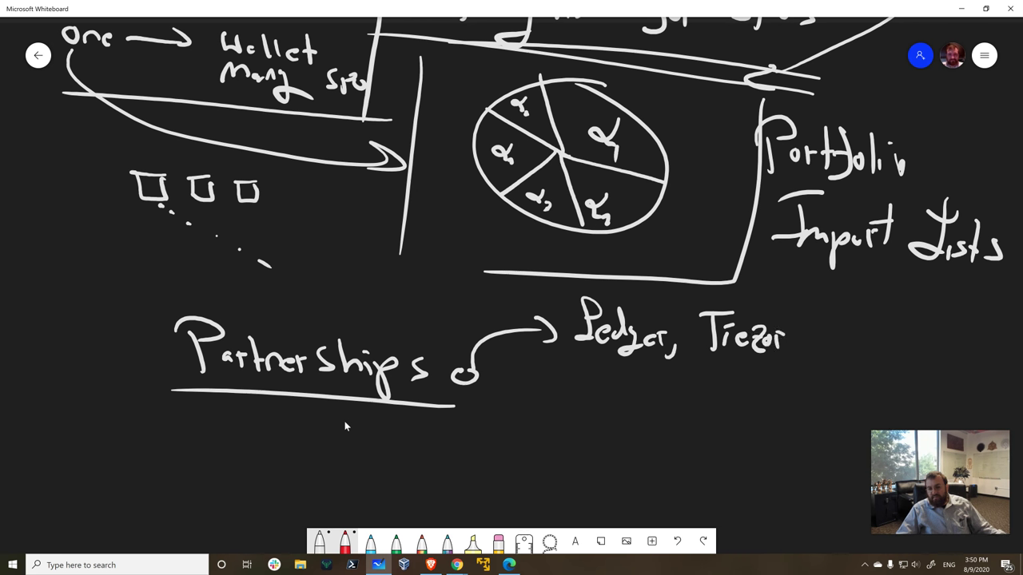
# - Write 'Pledge, KES' below Ledger, Trezor
pyautogui.moveTo(584, 372)
pyautogui.mouseDown()
pyautogui.moveTo(581, 403)
pyautogui.moveTo(603, 379)
pyautogui.mouseUp()
pyautogui.moveTo(606, 370)
pyautogui.mouseDown()
pyautogui.moveTo(608, 394)
pyautogui.moveTo(620, 384)
pyautogui.mouseUp()
pyautogui.moveTo(628, 374)
pyautogui.mouseDown()
pyautogui.moveTo(633, 411)
pyautogui.moveTo(656, 399)
pyautogui.moveTo(662, 411)
pyautogui.mouseUp()
pyautogui.moveTo(694, 374); pyautogui.dragTo(691, 405)
pyautogui.moveTo(708, 381)
pyautogui.mouseDown()
pyautogui.moveTo(696, 390)
pyautogui.moveTo(712, 402)
pyautogui.mouseUp()
pyautogui.moveTo(723, 385)
pyautogui.mouseDown()
pyautogui.moveTo(721, 405)
pyautogui.moveTo(740, 381)
pyautogui.mouseUp()
pyautogui.moveTo(722, 394); pyautogui.dragTo(735, 394)
pyautogui.moveTo(718, 406)
pyautogui.mouseDown()
pyautogui.moveTo(739, 406)
pyautogui.moveTo(730, 423)
pyautogui.moveTo(561, 413)
pyautogui.mouseUp()
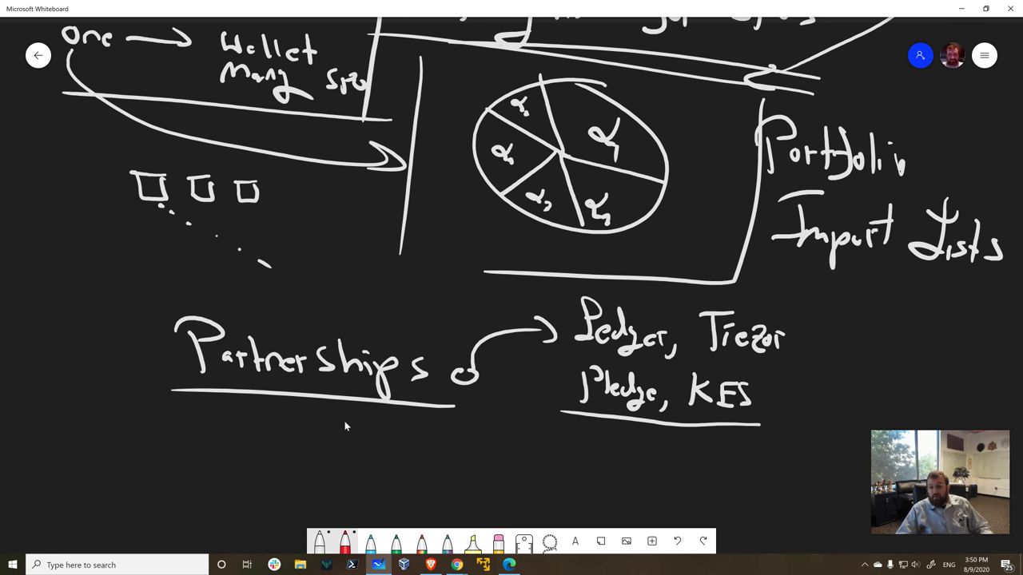
# - Draw a second branch down to 'Ms' and underline Ms and Pledge, KES
pyautogui.moveTo(461, 382)
pyautogui.mouseDown()
pyautogui.moveTo(451, 468)
pyautogui.moveTo(518, 480)
pyautogui.mouseUp()
pyautogui.moveTo(497, 444)
pyautogui.mouseDown()
pyautogui.moveTo(520, 479)
pyautogui.moveTo(569, 457)
pyautogui.moveTo(590, 481)
pyautogui.mouseUp()
pyautogui.moveTo(601, 463)
pyautogui.mouseDown()
pyautogui.moveTo(612, 483)
pyautogui.moveTo(527, 495)
pyautogui.mouseUp()
pyautogui.moveTo(802, 428); pyautogui.dragTo(531, 406)
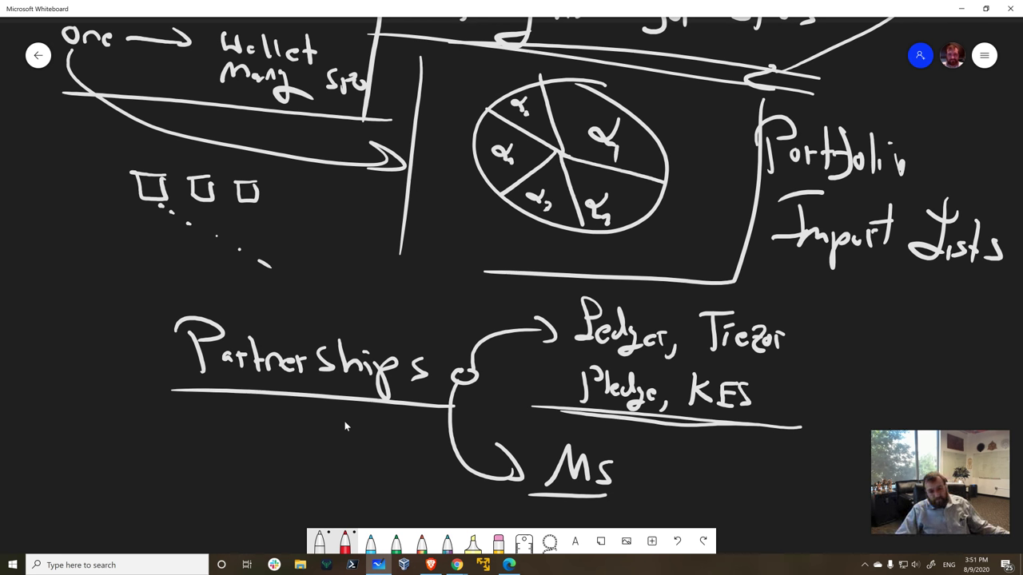
# - Write 'SPO Collaboration' under Partnerships
pyautogui.moveTo(201, 411)
pyautogui.mouseDown()
pyautogui.moveTo(175, 433)
pyautogui.moveTo(207, 438)
pyautogui.mouseUp()
pyautogui.moveTo(209, 415)
pyautogui.mouseDown()
pyautogui.moveTo(210, 425)
pyautogui.moveTo(239, 416)
pyautogui.moveTo(296, 442)
pyautogui.mouseUp()
pyautogui.moveTo(310, 430)
pyautogui.mouseDown()
pyautogui.moveTo(307, 442)
pyautogui.moveTo(310, 431)
pyautogui.mouseUp()
pyautogui.moveTo(323, 424)
pyautogui.mouseDown()
pyautogui.moveTo(324, 438)
pyautogui.moveTo(349, 443)
pyautogui.mouseUp()
pyautogui.moveTo(358, 421); pyautogui.dragTo(373, 450)
pyautogui.moveTo(374, 442); pyautogui.dragTo(443, 451)
pyautogui.moveTo(409, 433); pyautogui.dragTo(416, 431)
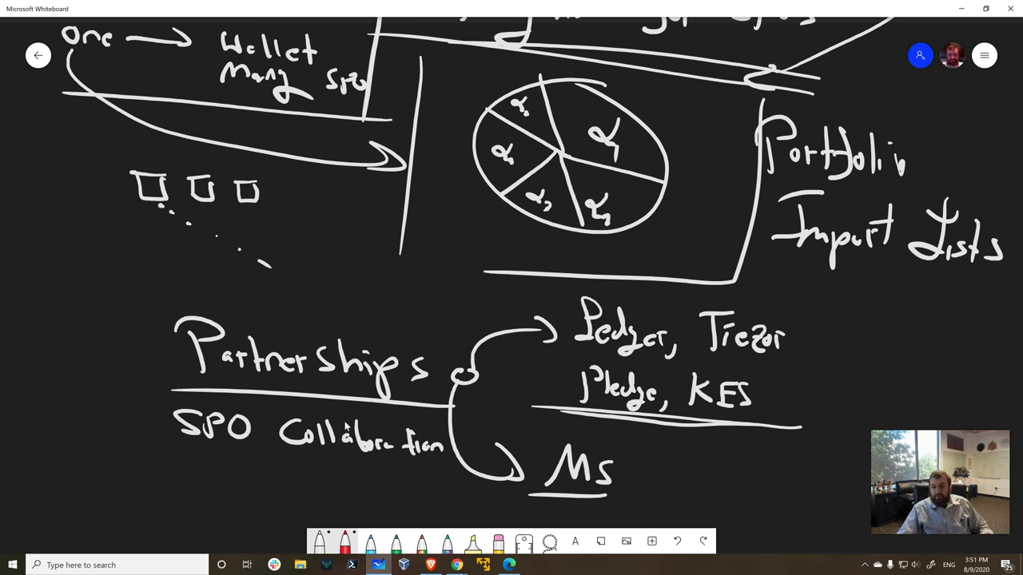
# - Pan and zoom out until the diagram from the Blackboard notes to Partnerships is visible
pyautogui.scroll(-3, 381, 412)
pyautogui.scroll(-2, 434, 282)
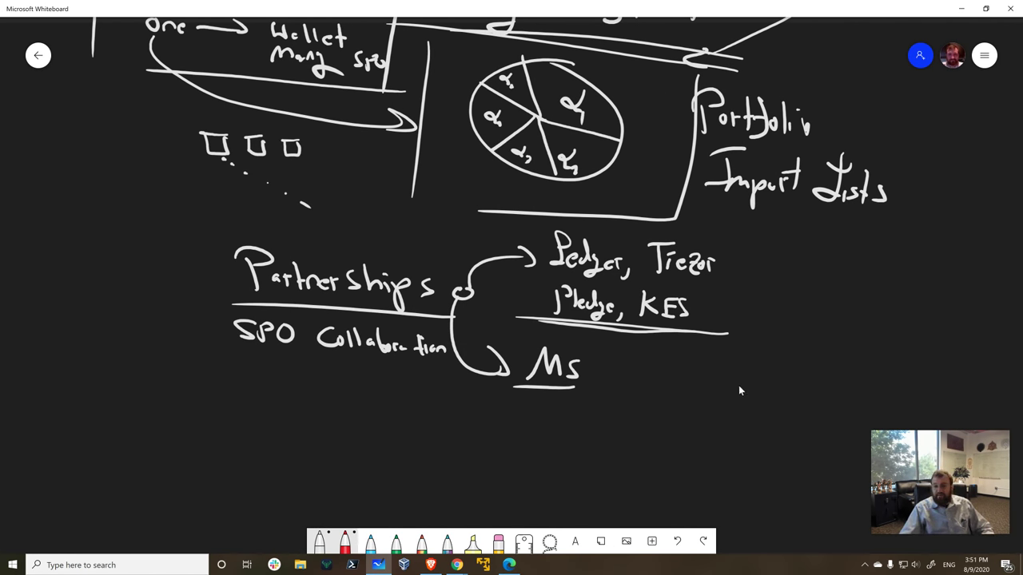
pyautogui.scroll(-3, 732, 374)
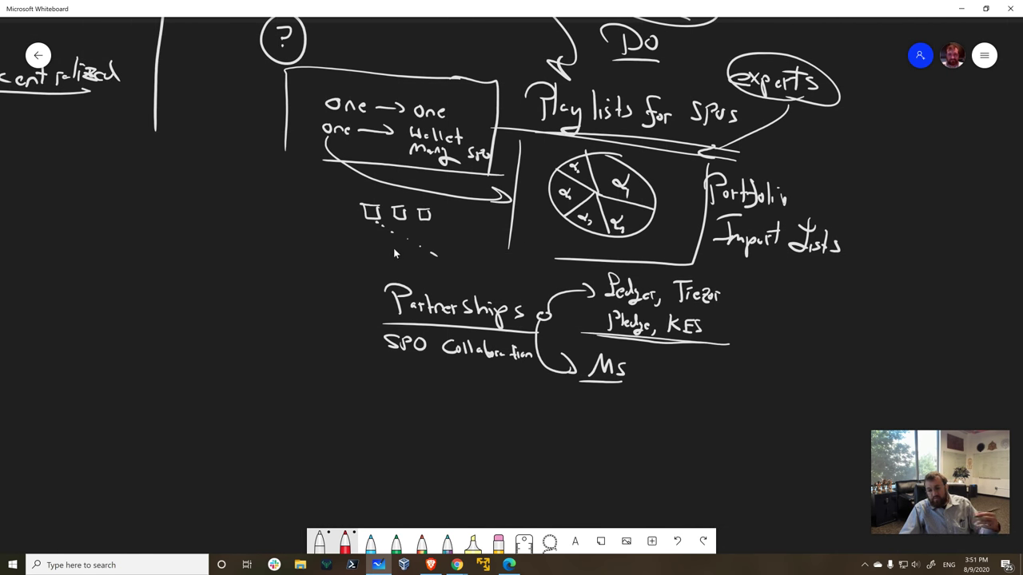
pyautogui.moveTo(772, 333)
pyautogui.mouseDown()
pyautogui.moveTo(743, 350)
pyautogui.moveTo(683, 342)
pyautogui.mouseUp()
pyautogui.hscroll(3, 683, 342)
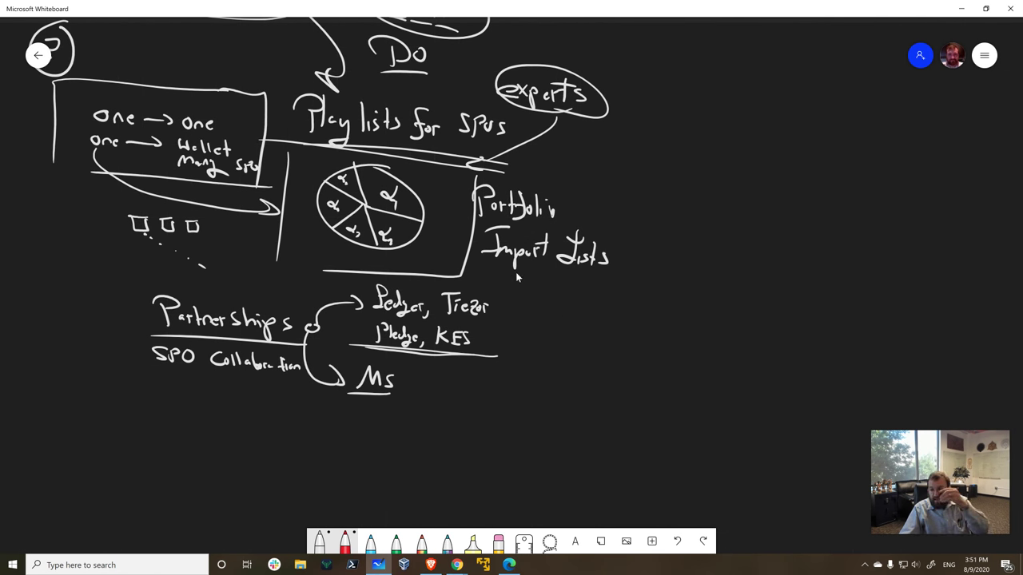
pyautogui.hscroll(-5, 519, 299)
pyautogui.scroll(2, 518, 298)
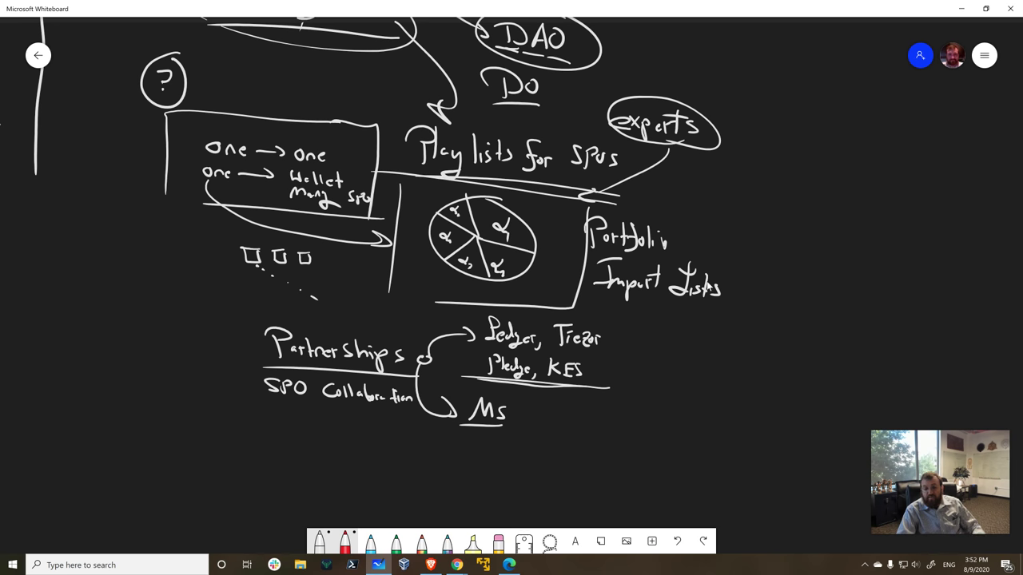
pyautogui.scroll(-5, 668, 136)
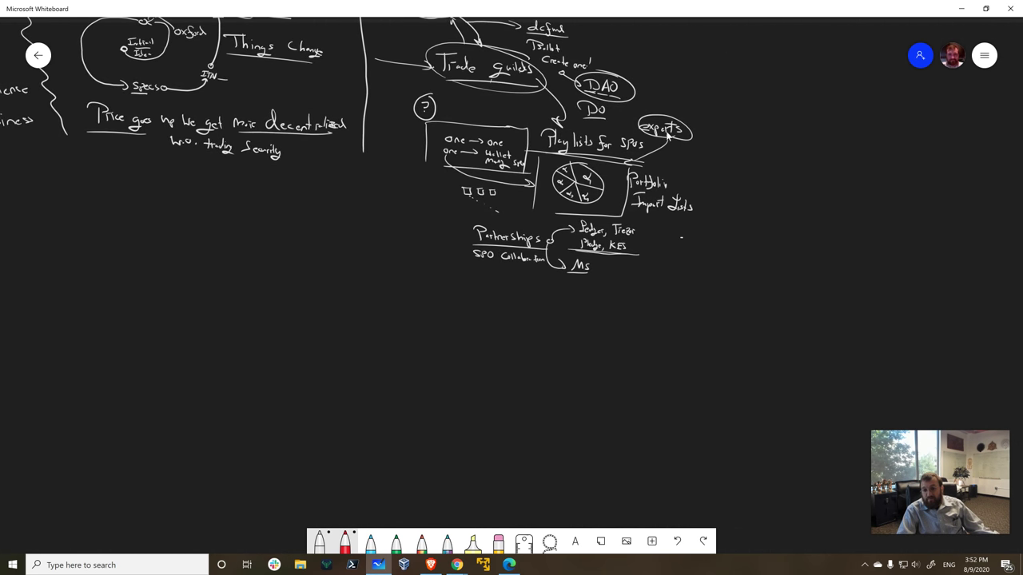
# - Write and underline '—CRC' beside the Partnerships notes, bringing Unifying Standards into view
pyautogui.moveTo(663, 238); pyautogui.dragTo(700, 248)
pyautogui.moveTo(707, 230)
pyautogui.mouseDown()
pyautogui.moveTo(707, 250)
pyautogui.moveTo(727, 254)
pyautogui.mouseUp()
pyautogui.moveTo(748, 232)
pyautogui.mouseDown()
pyautogui.moveTo(729, 239)
pyautogui.moveTo(746, 250)
pyautogui.mouseUp()
pyautogui.moveTo(687, 262); pyautogui.dragTo(756, 261)
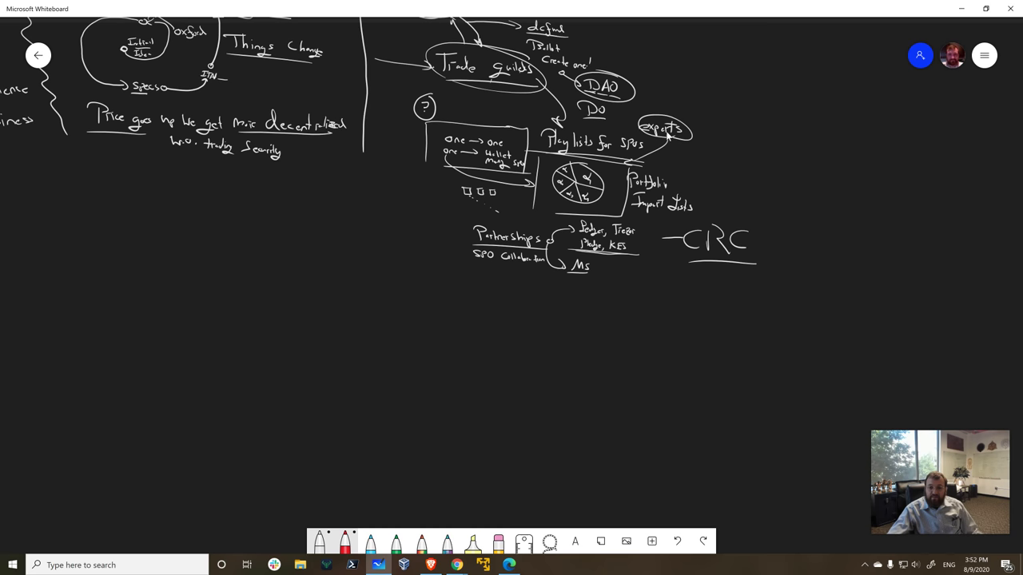
pyautogui.moveTo(746, 86); pyautogui.dragTo(696, 176)
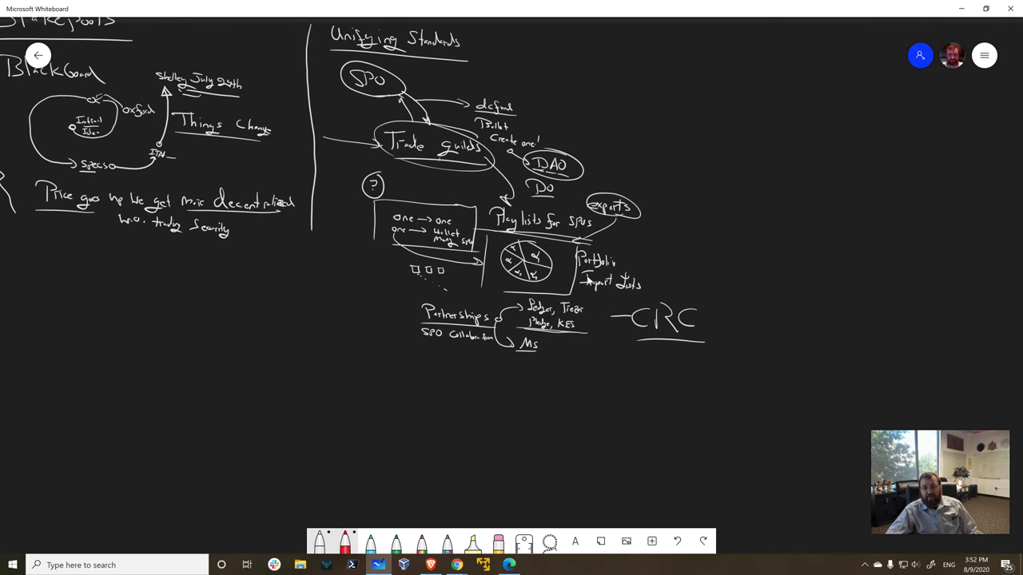
pyautogui.moveTo(681, 172); pyautogui.dragTo(717, 209)
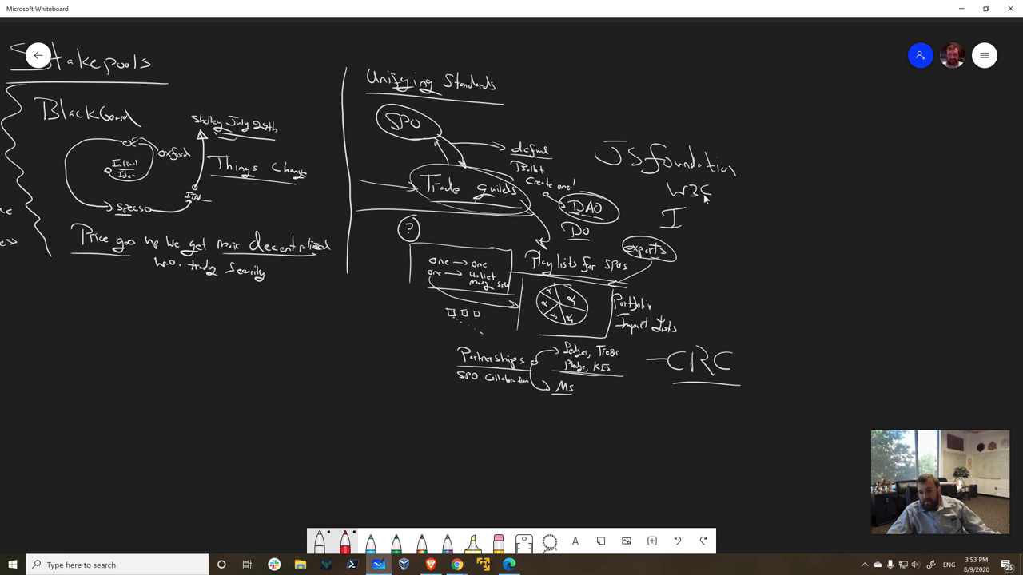
# - Write 'IETF' and 'dif' under W3C and loop around the word 'define'
pyautogui.moveTo(684, 210)
pyautogui.mouseDown()
pyautogui.moveTo(684, 226)
pyautogui.moveTo(697, 222)
pyautogui.mouseUp()
pyautogui.moveTo(699, 208)
pyautogui.mouseDown()
pyautogui.moveTo(699, 228)
pyautogui.moveTo(710, 206)
pyautogui.mouseUp()
pyautogui.moveTo(711, 207)
pyautogui.mouseDown()
pyautogui.moveTo(705, 261)
pyautogui.moveTo(721, 260)
pyautogui.mouseUp()
pyautogui.moveTo(718, 243); pyautogui.dragTo(732, 240)
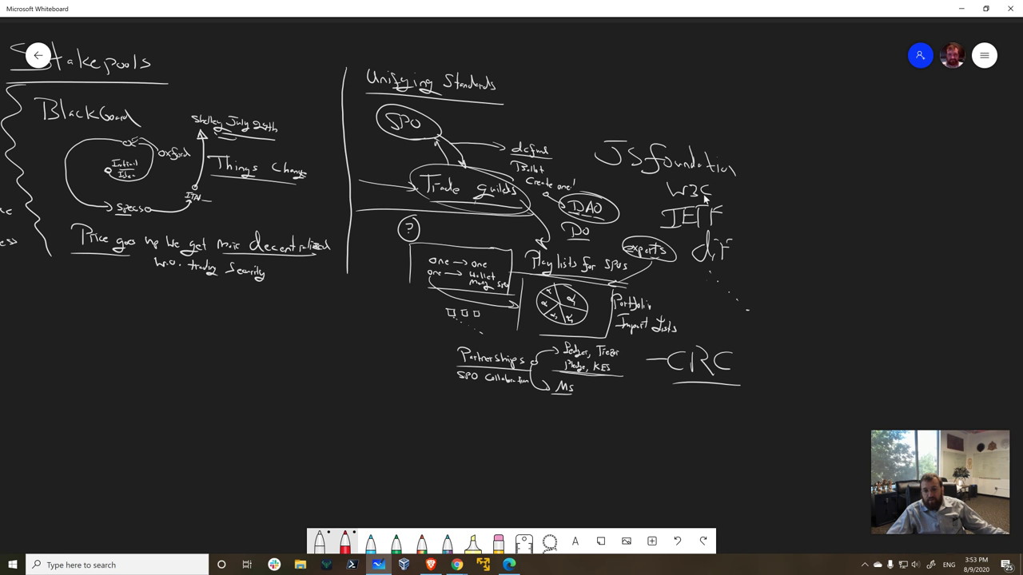
pyautogui.moveTo(543, 124)
pyautogui.mouseDown()
pyautogui.moveTo(489, 128)
pyautogui.moveTo(555, 141)
pyautogui.mouseUp()
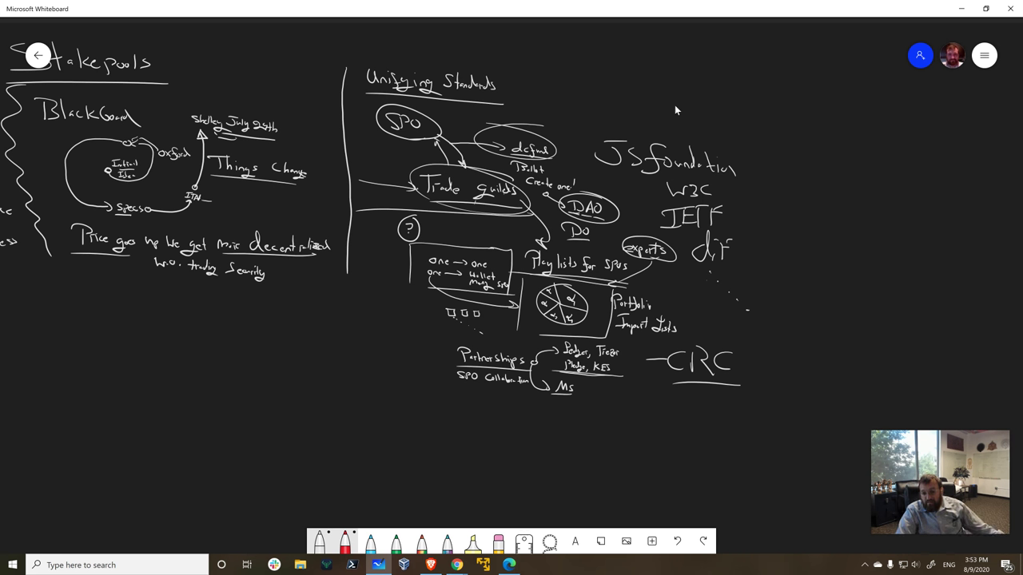
# - Loop DAO with Do, circle Initial Idea, underline the Blackboard notes, and draw a leftward arrow
pyautogui.moveTo(601, 191)
pyautogui.mouseDown()
pyautogui.moveTo(575, 191)
pyautogui.moveTo(542, 232)
pyautogui.moveTo(622, 209)
pyautogui.moveTo(585, 187)
pyautogui.mouseUp()
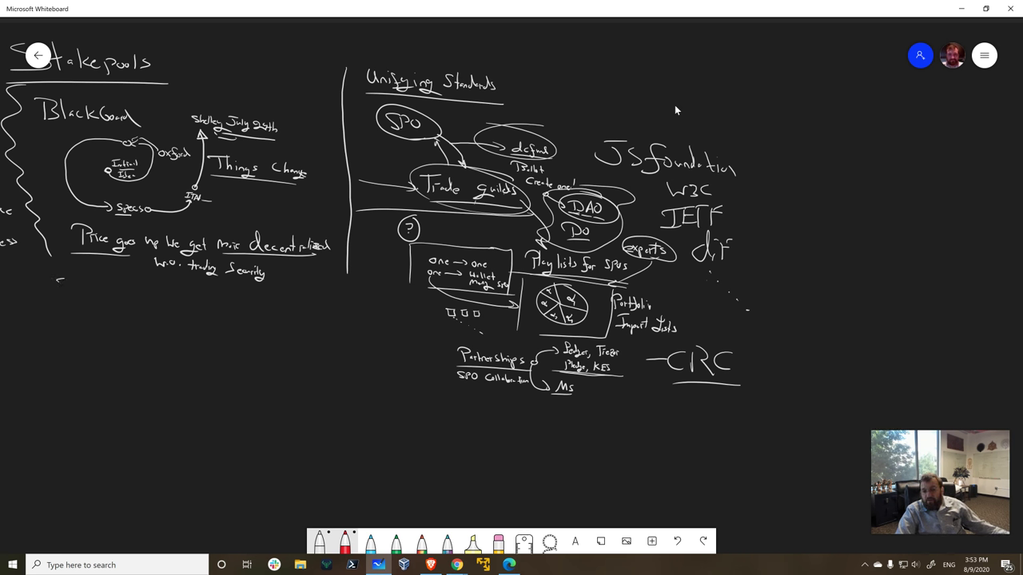
pyautogui.moveTo(60, 280); pyautogui.dragTo(357, 279)
pyautogui.moveTo(129, 149)
pyautogui.mouseDown()
pyautogui.moveTo(110, 150)
pyautogui.moveTo(163, 157)
pyautogui.mouseUp()
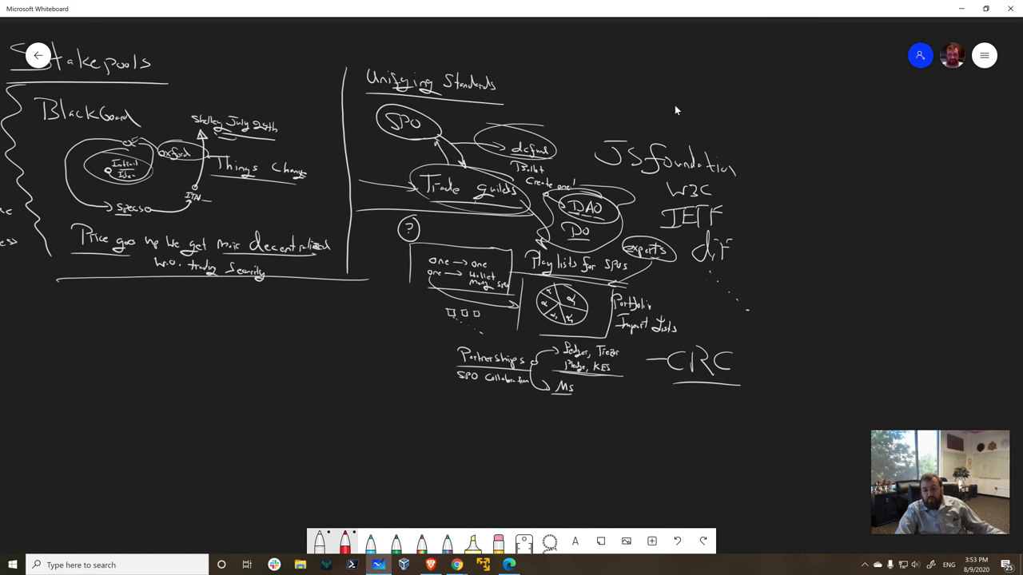
pyautogui.moveTo(414, 293)
pyautogui.mouseDown()
pyautogui.moveTo(238, 308)
pyautogui.moveTo(298, 308)
pyautogui.mouseUp()
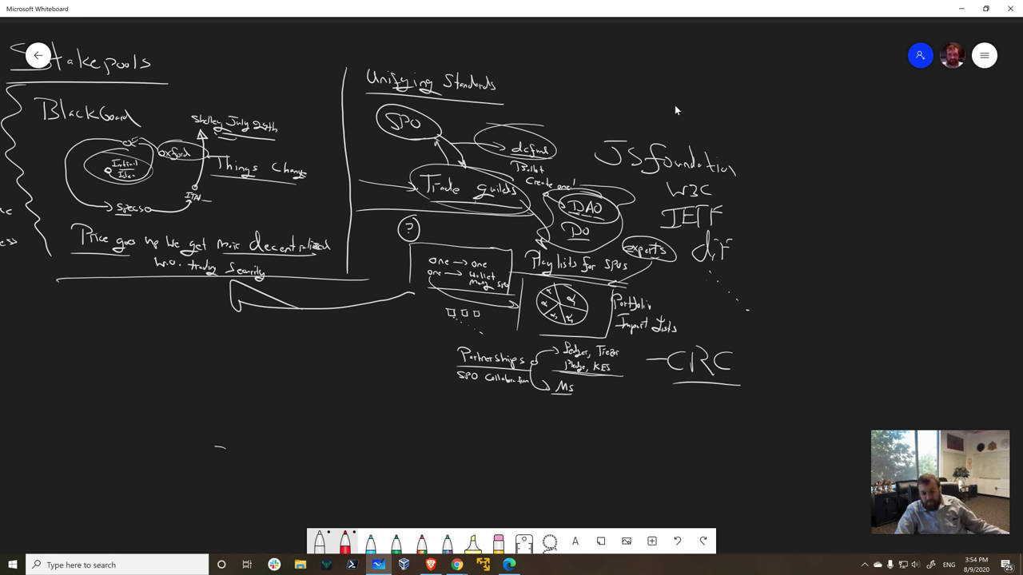
pyautogui.moveTo(226, 449)
pyautogui.mouseDown()
pyautogui.moveTo(208, 430)
pyautogui.moveTo(192, 478)
pyautogui.moveTo(136, 349)
pyautogui.moveTo(280, 505)
pyautogui.moveTo(199, 318)
pyautogui.moveTo(170, 331)
pyautogui.mouseUp()
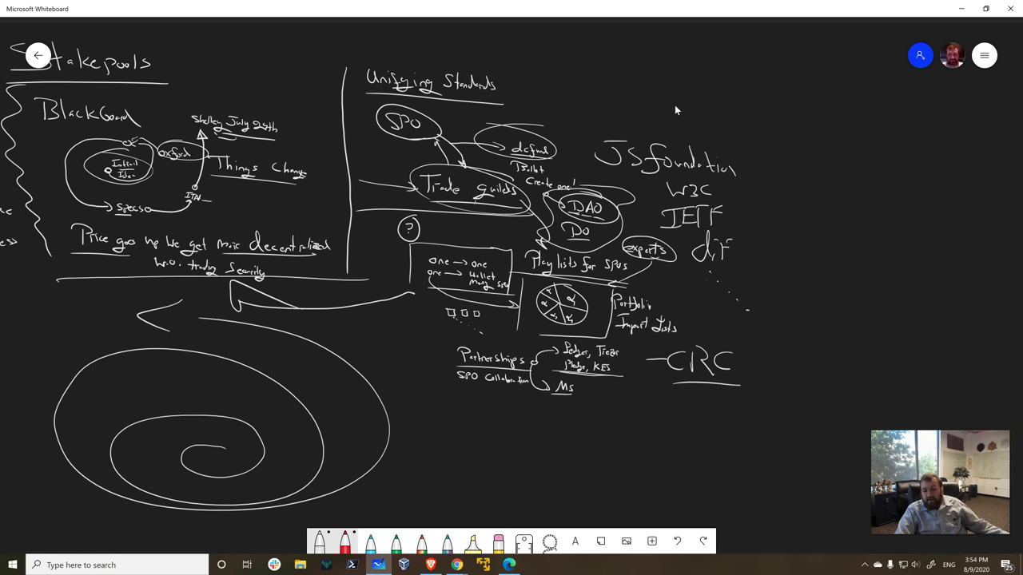
# - Add a mark in the spiral, a small ellipse below Partnerships, and two spirals to the right
pyautogui.moveTo(175, 406); pyautogui.dragTo(187, 432)
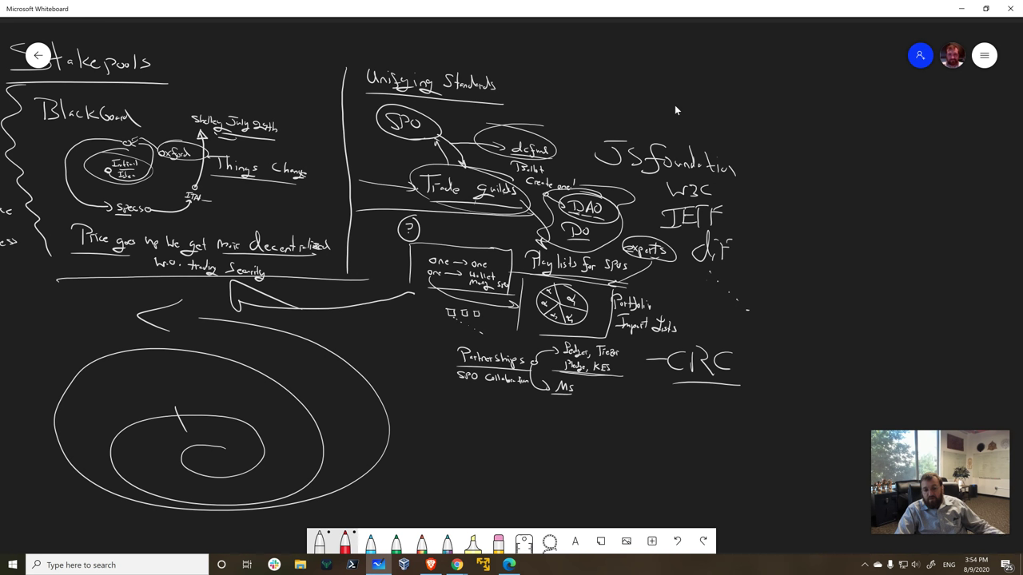
pyautogui.moveTo(236, 311); pyautogui.dragTo(236, 336)
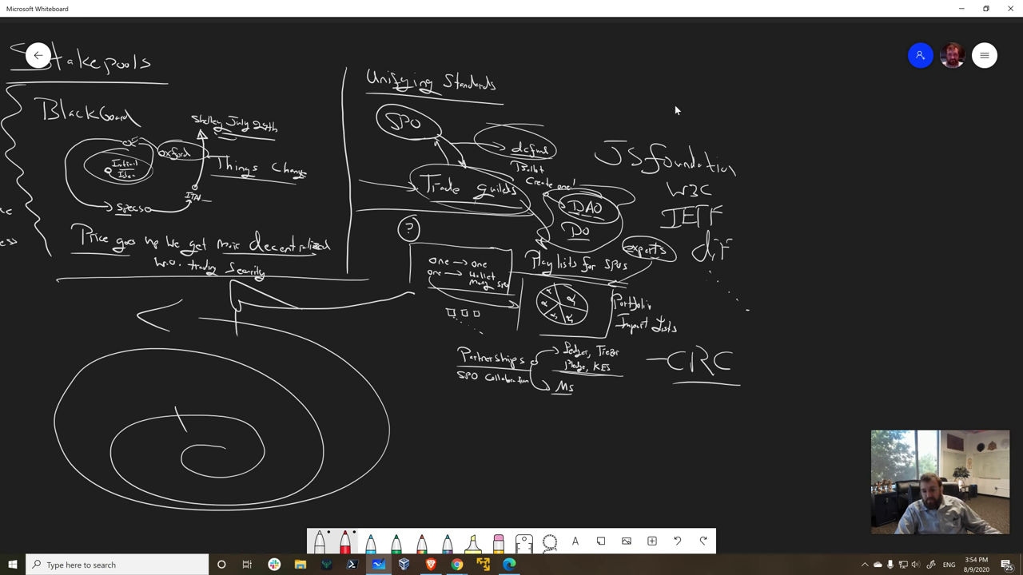
pyautogui.moveTo(532, 437)
pyautogui.mouseDown()
pyautogui.moveTo(529, 476)
pyautogui.moveTo(505, 434)
pyautogui.mouseUp()
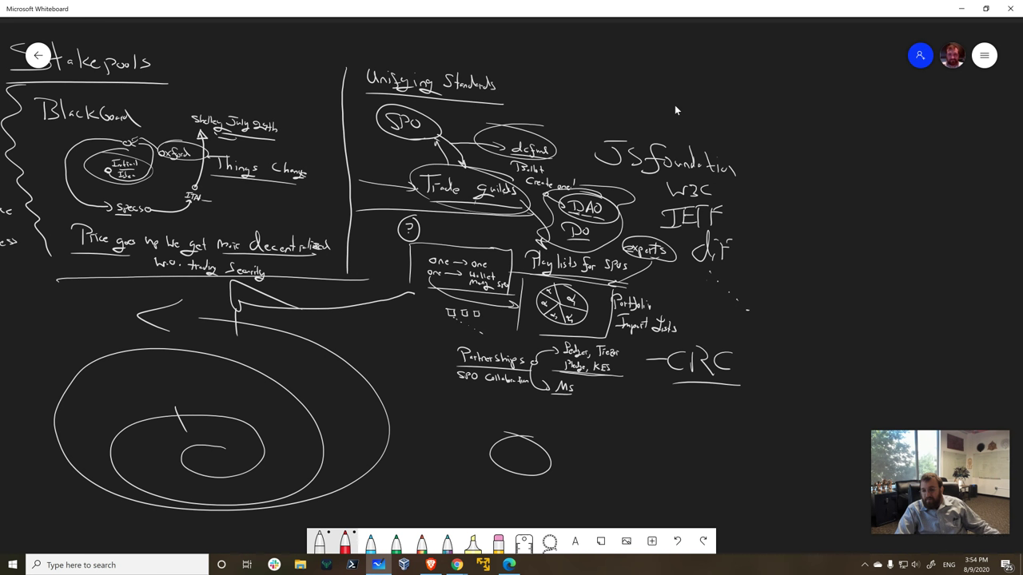
pyautogui.moveTo(663, 453)
pyautogui.mouseDown()
pyautogui.moveTo(733, 473)
pyautogui.moveTo(630, 422)
pyautogui.mouseUp()
pyautogui.moveTo(840, 334)
pyautogui.mouseDown()
pyautogui.moveTo(783, 392)
pyautogui.moveTo(951, 290)
pyautogui.moveTo(869, 342)
pyautogui.mouseUp()
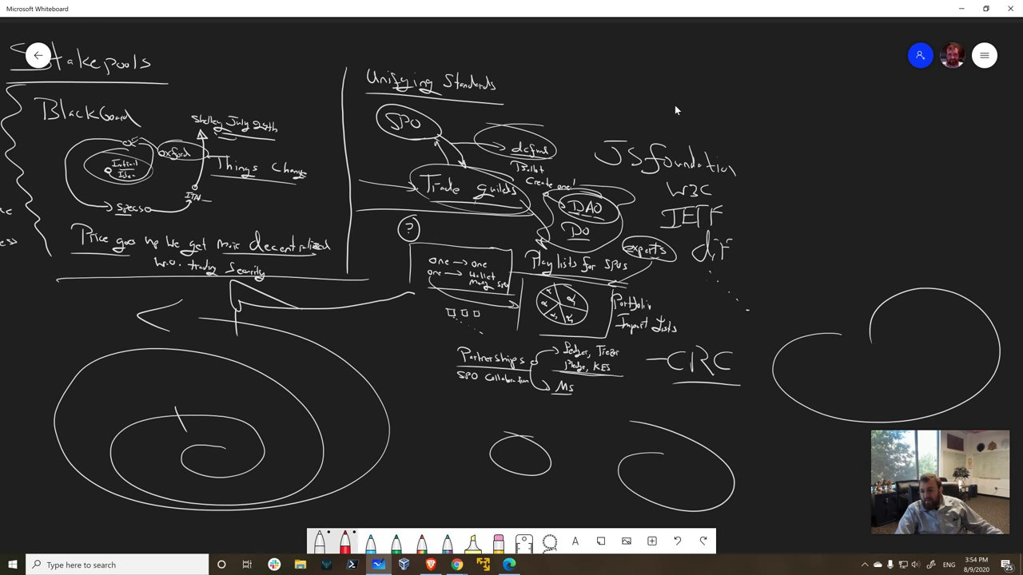
pyautogui.moveTo(915, 362)
pyautogui.mouseDown()
pyautogui.moveTo(807, 419)
pyautogui.moveTo(942, 428)
pyautogui.moveTo(823, 400)
pyautogui.moveTo(755, 286)
pyautogui.moveTo(870, 508)
pyautogui.moveTo(927, 192)
pyautogui.moveTo(820, 177)
pyautogui.mouseUp()
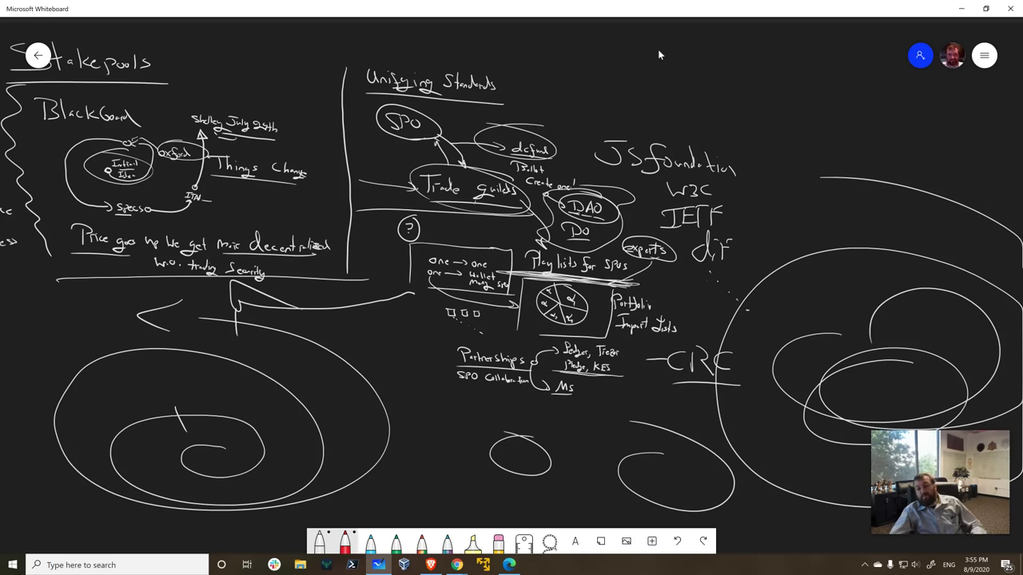
# - Write 'Multiple' above the small ellipse and begin a curved arrow from the experts bubble
pyautogui.moveTo(450, 432)
pyautogui.mouseDown()
pyautogui.moveTo(464, 416)
pyautogui.moveTo(512, 422)
pyautogui.mouseUp()
pyautogui.moveTo(506, 409); pyautogui.dragTo(538, 426)
pyautogui.moveTo(545, 420); pyautogui.dragTo(552, 425)
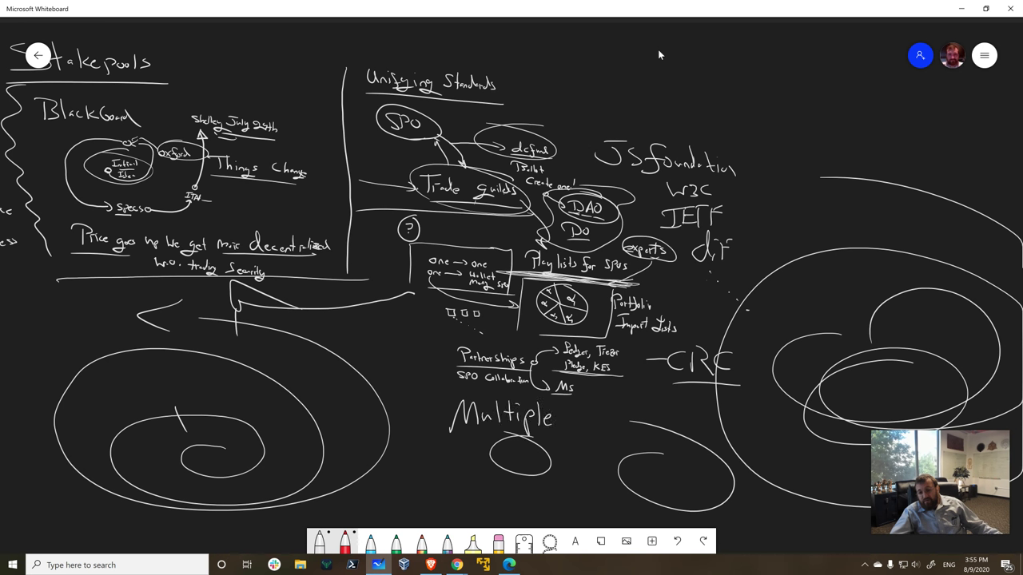
pyautogui.moveTo(626, 262)
pyautogui.mouseDown()
pyautogui.moveTo(665, 278)
pyautogui.moveTo(598, 382)
pyautogui.moveTo(615, 393)
pyautogui.mouseUp()
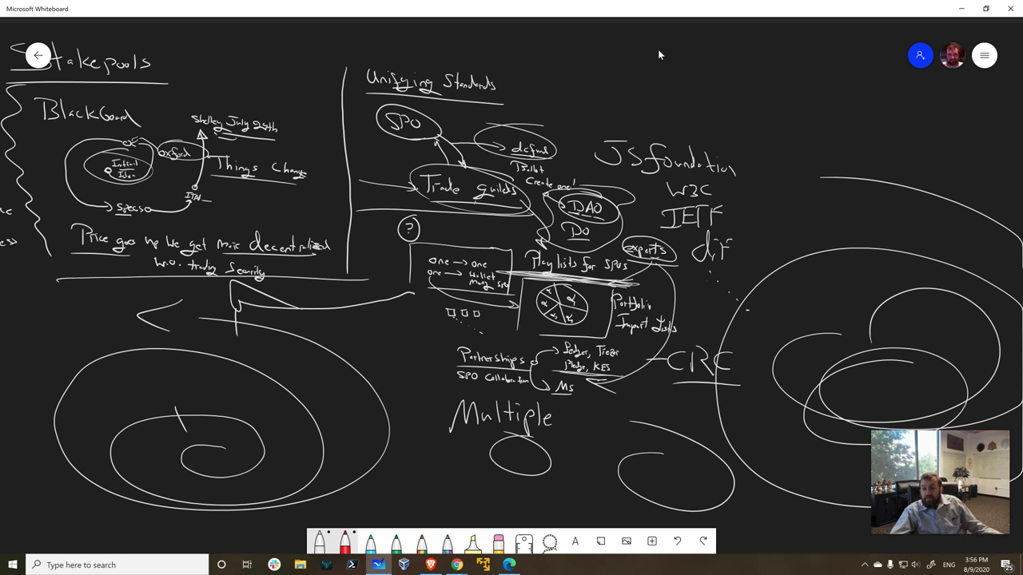
# - Draw a short pen stroke beneath the Multiple ellipse
pyautogui.moveTo(435, 484); pyautogui.dragTo(397, 475)
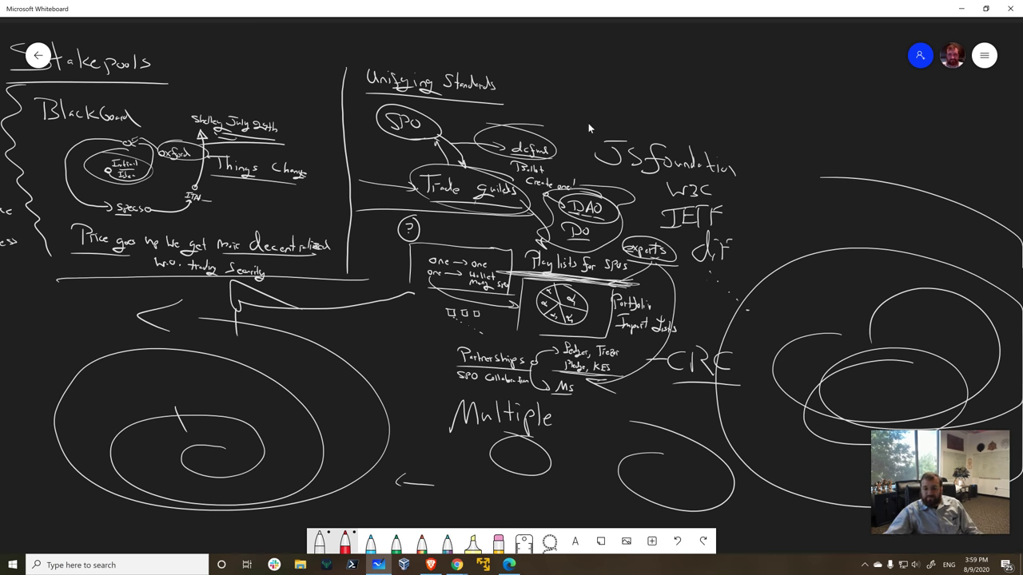
# - Bring the Screencastify screen-sharing notice in front of the whiteboard via its Chrome taskbar preview
pyautogui.moveTo(456, 565)
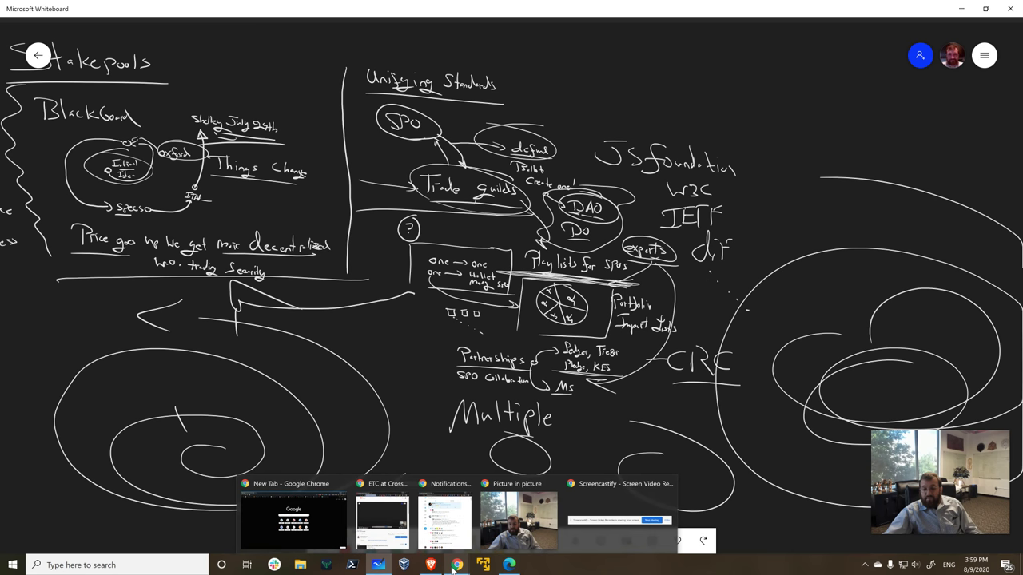
pyautogui.click(581, 533)
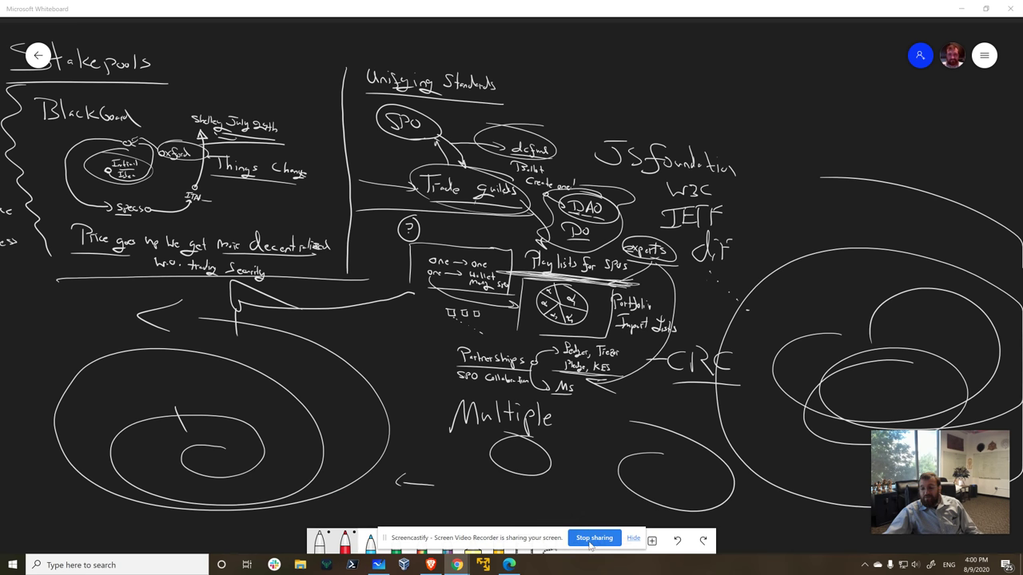